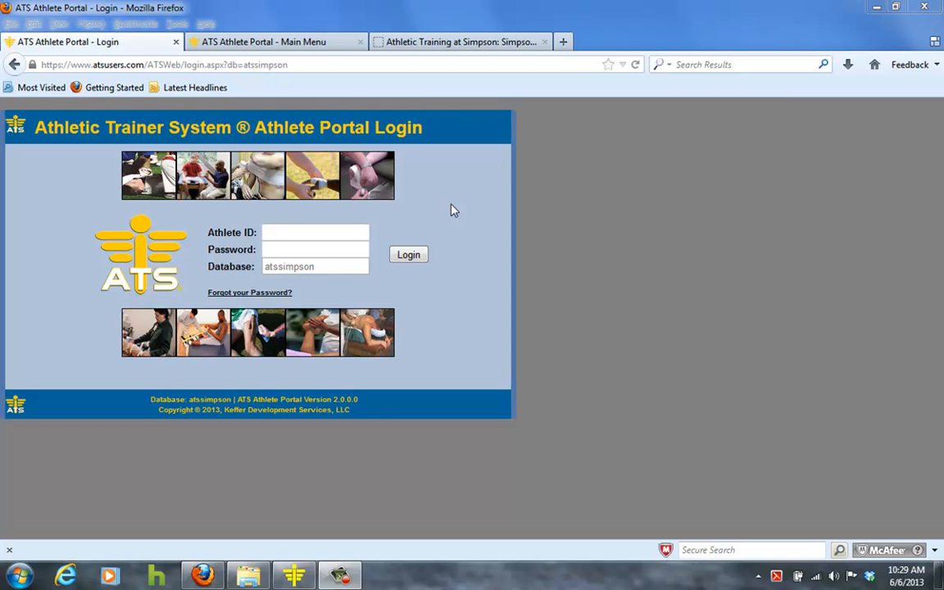
- Switch between the open browser tabs and open Athlete Information from the ATS portal main menu
click(414, 46)
mouse_move(446, 245)
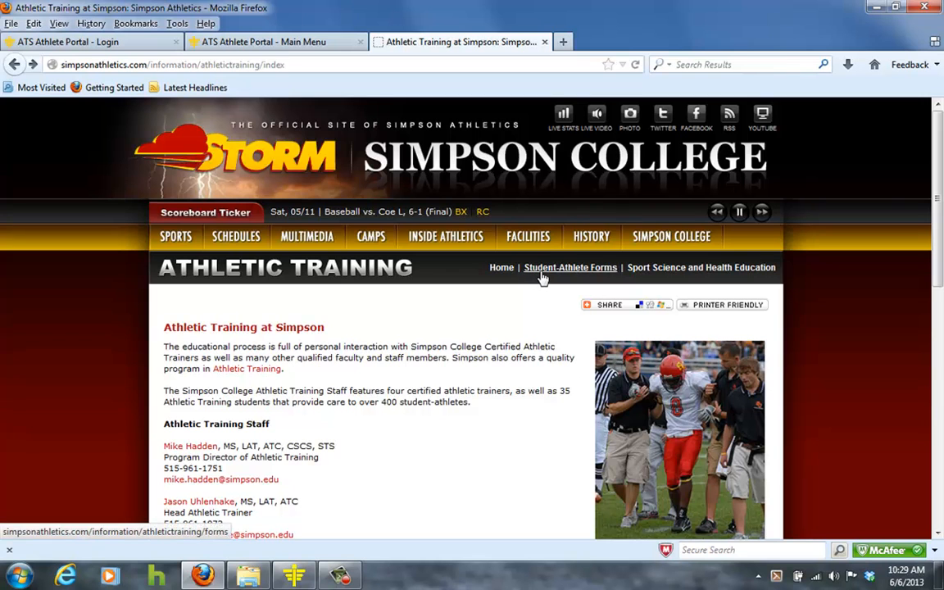
click(133, 44)
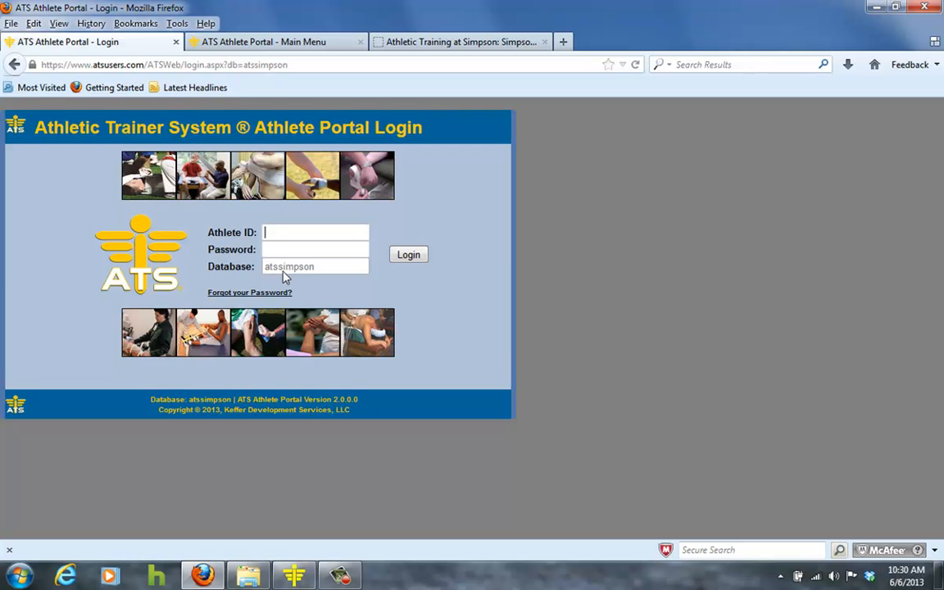
click(214, 43)
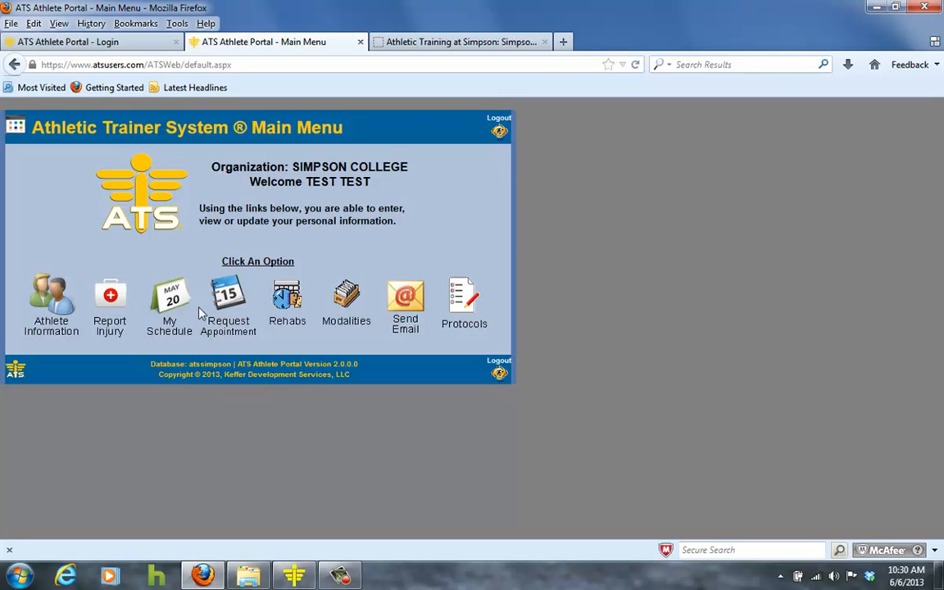
click(49, 306)
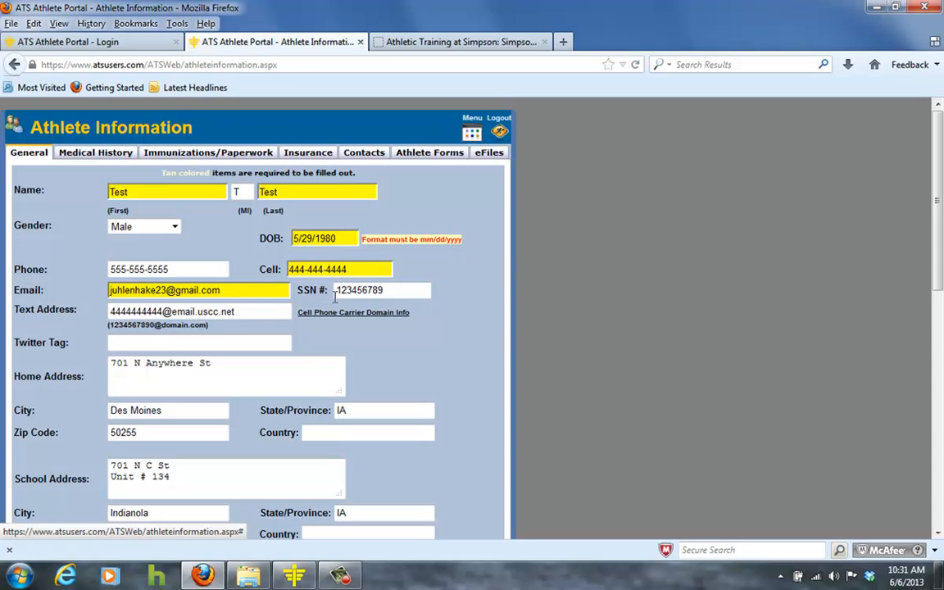
- Open the cell phone carrier domain help, browse the carrier list, and close it
scroll(361, 301, down, 1)
scroll(362, 299, down, 3)
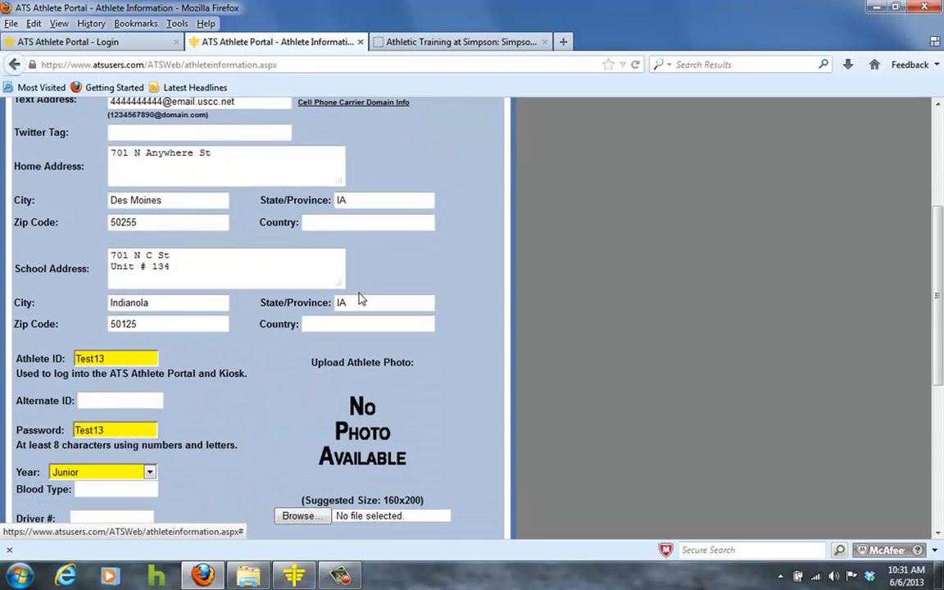
scroll(360, 300, up, 1)
scroll(326, 253, down, 1)
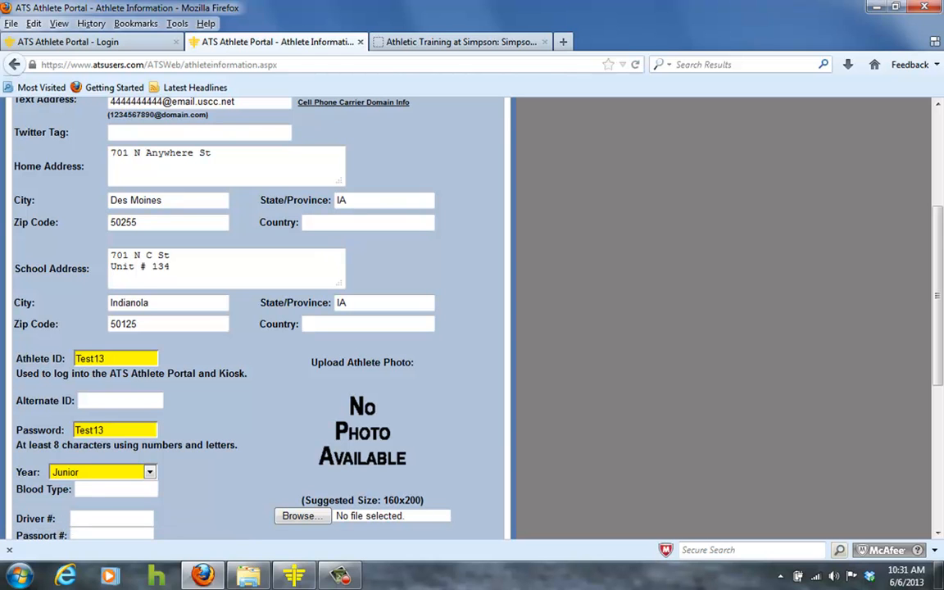
key(F10)
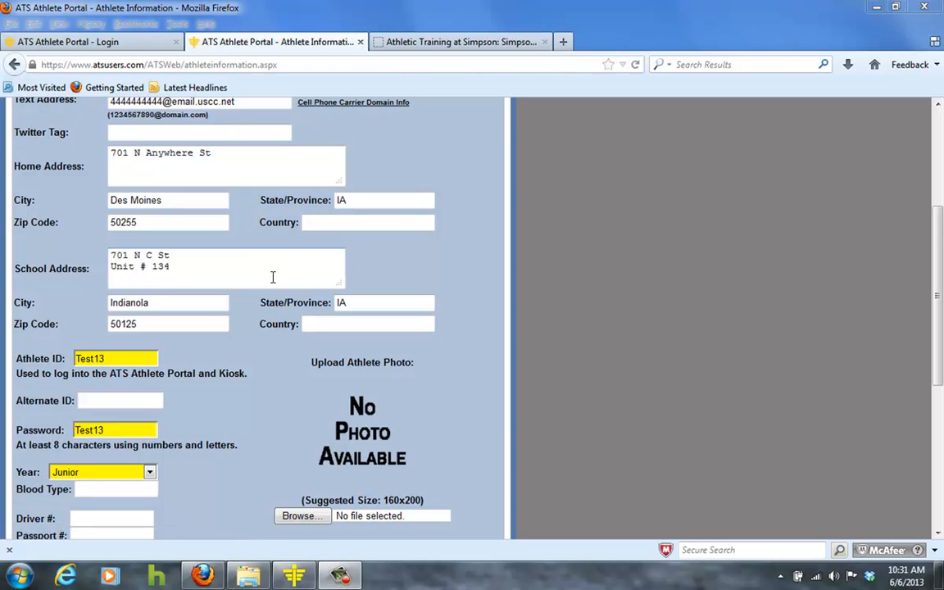
click(328, 103)
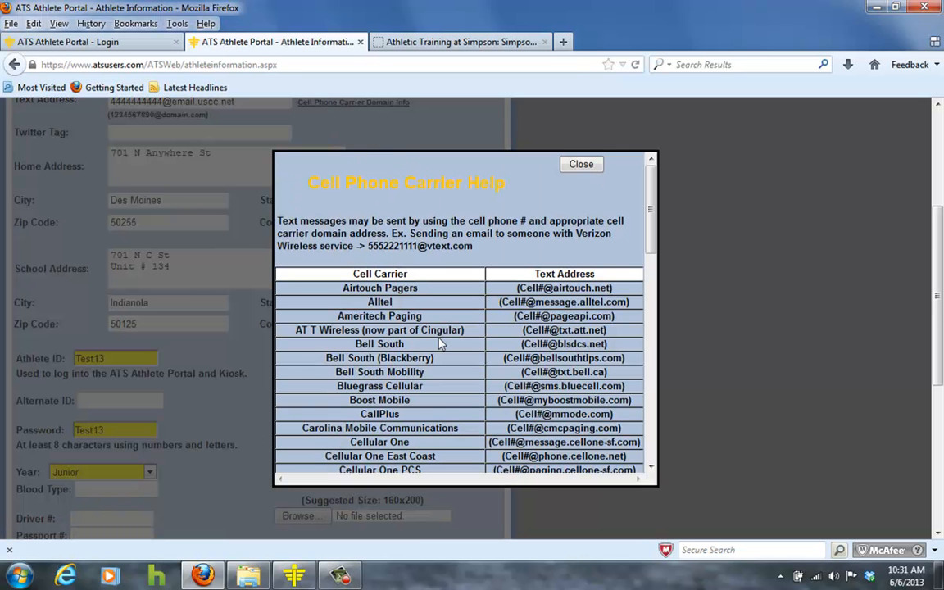
scroll(413, 345, down, 2)
scroll(437, 346, down, 11)
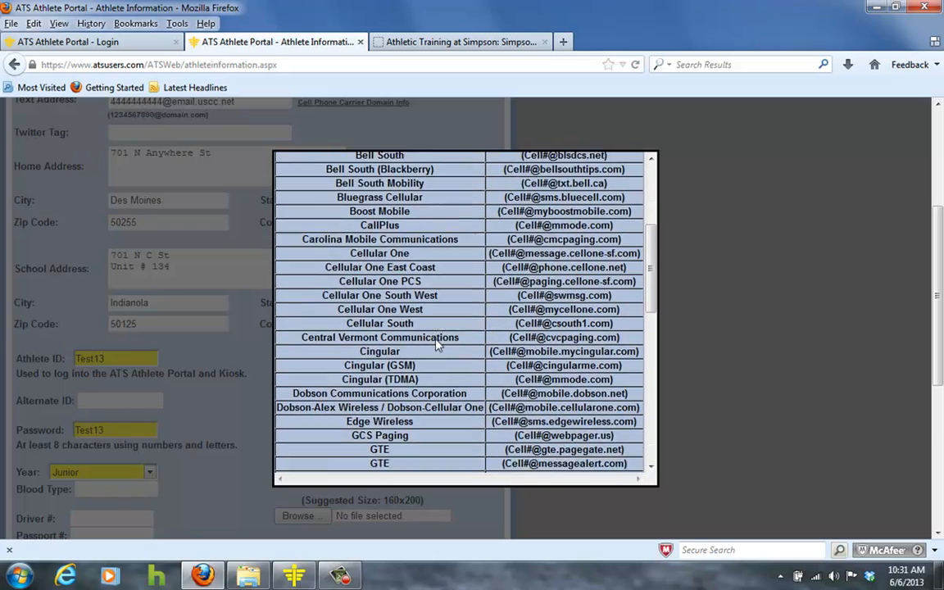
scroll(437, 345, down, 1)
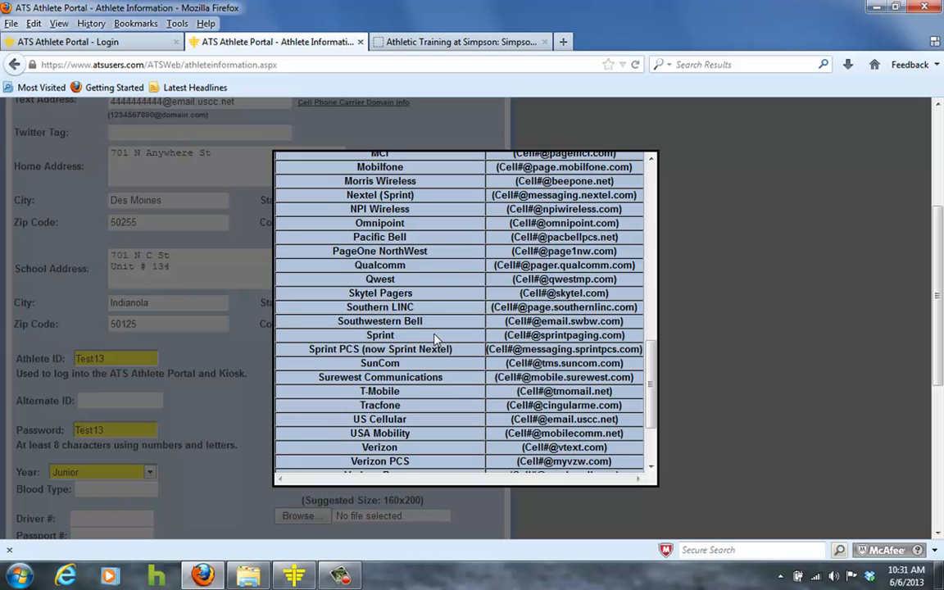
scroll(436, 340, down, 1)
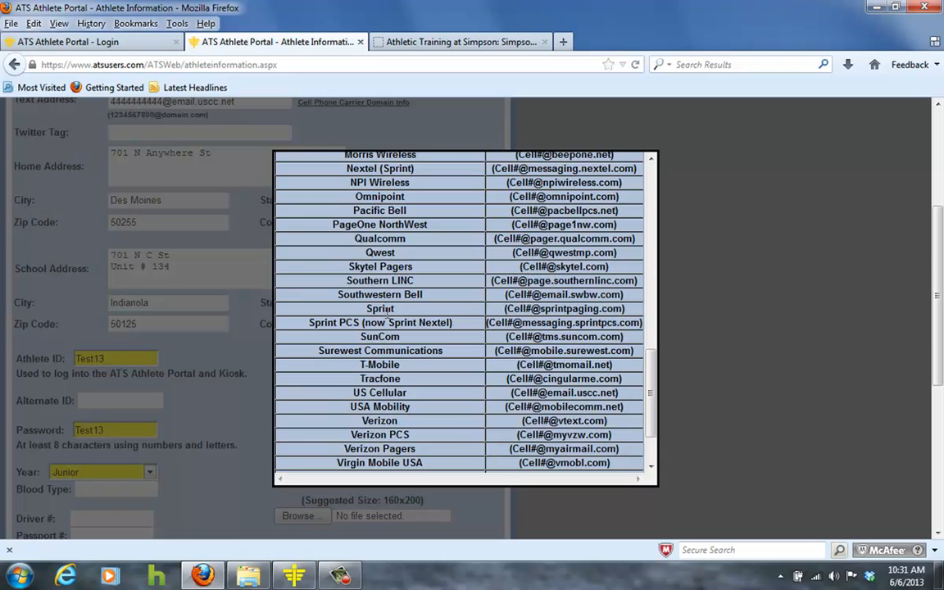
scroll(388, 316, up, 5)
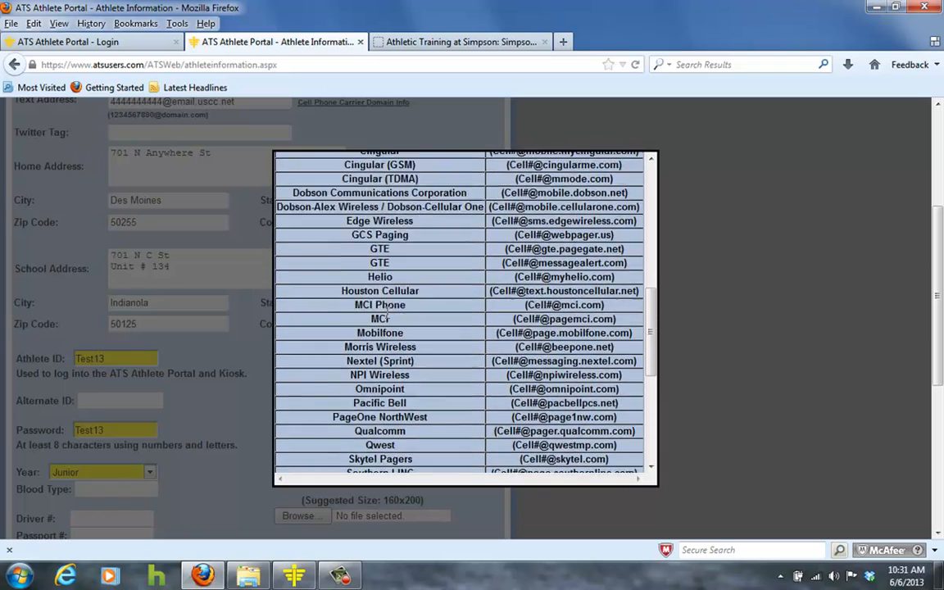
scroll(388, 315, up, 10)
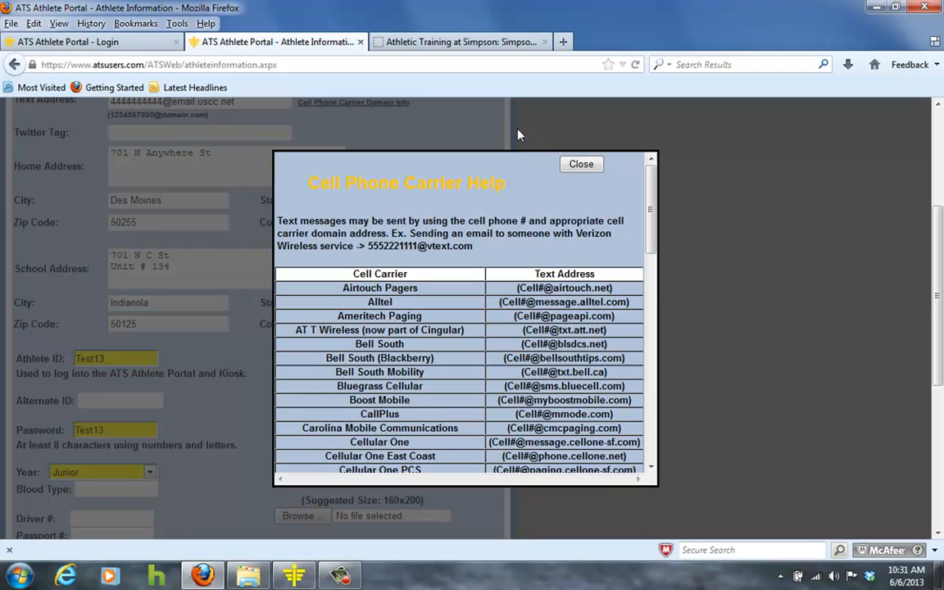
click(580, 165)
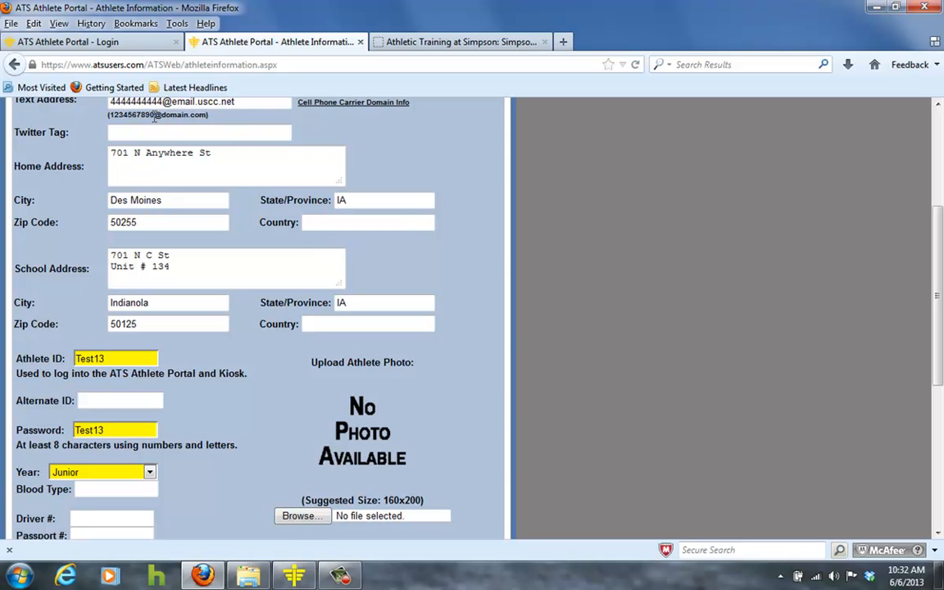
- Enter None as the athlete's medical alerts
drag(155, 115, 207, 115)
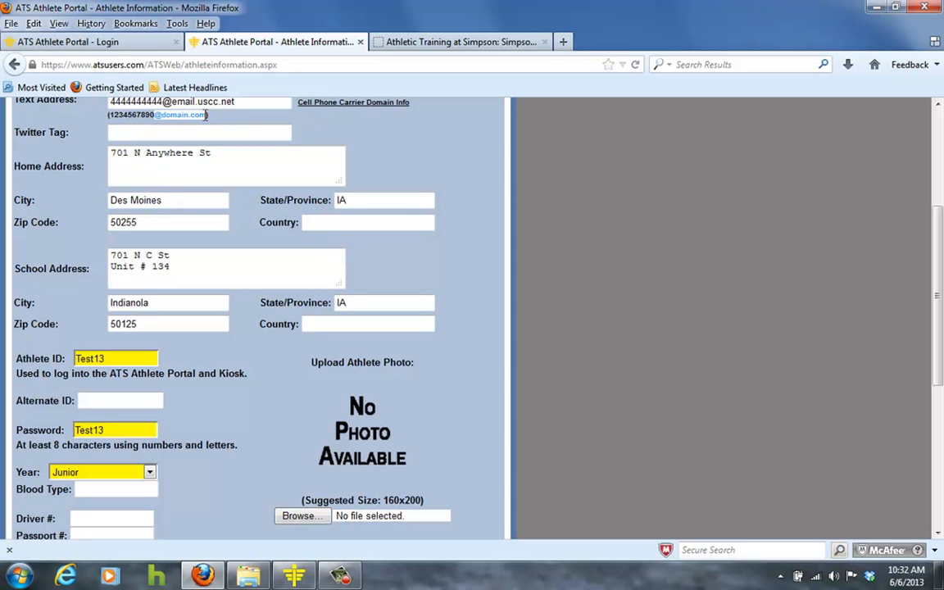
click(207, 115)
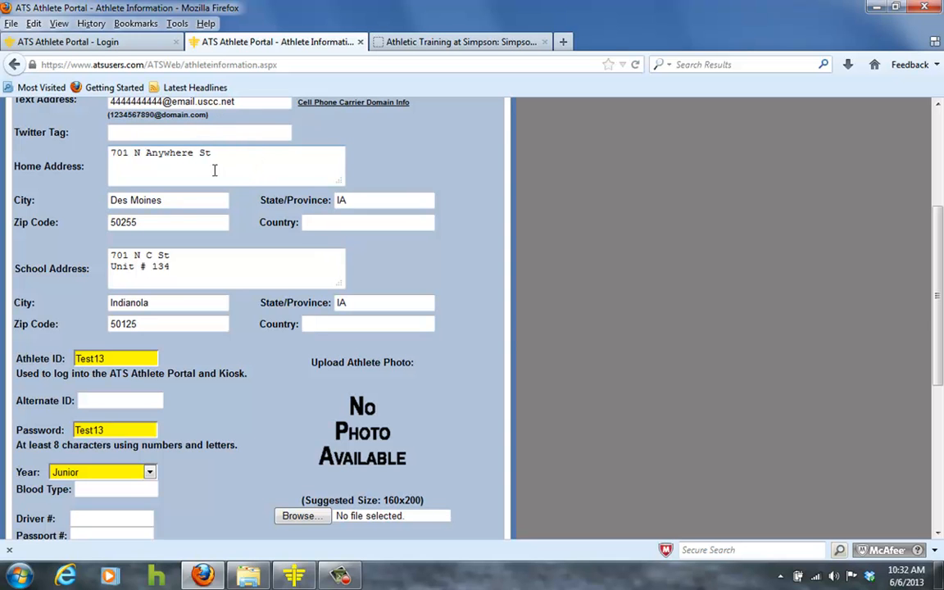
scroll(203, 188, down, 3)
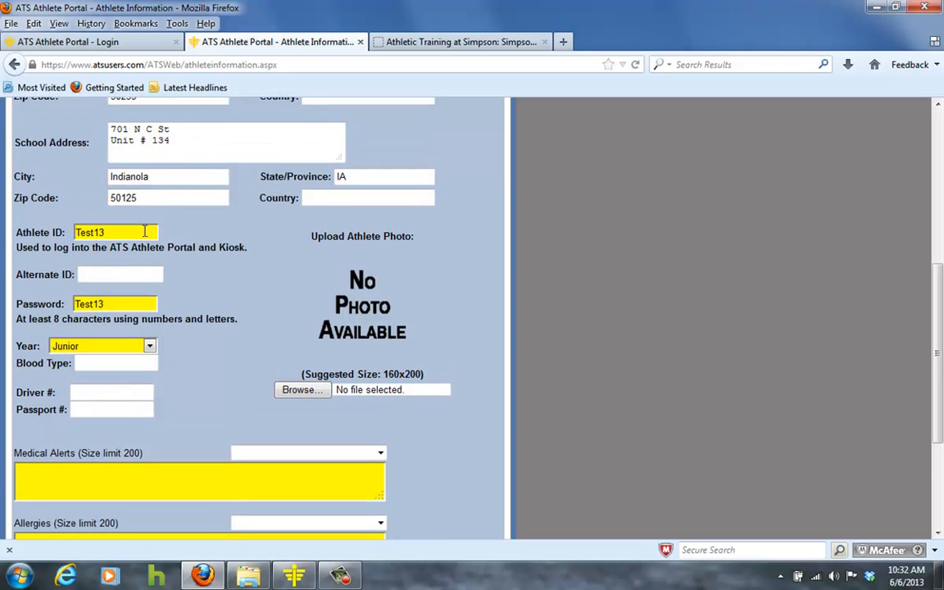
scroll(153, 215, down, 2)
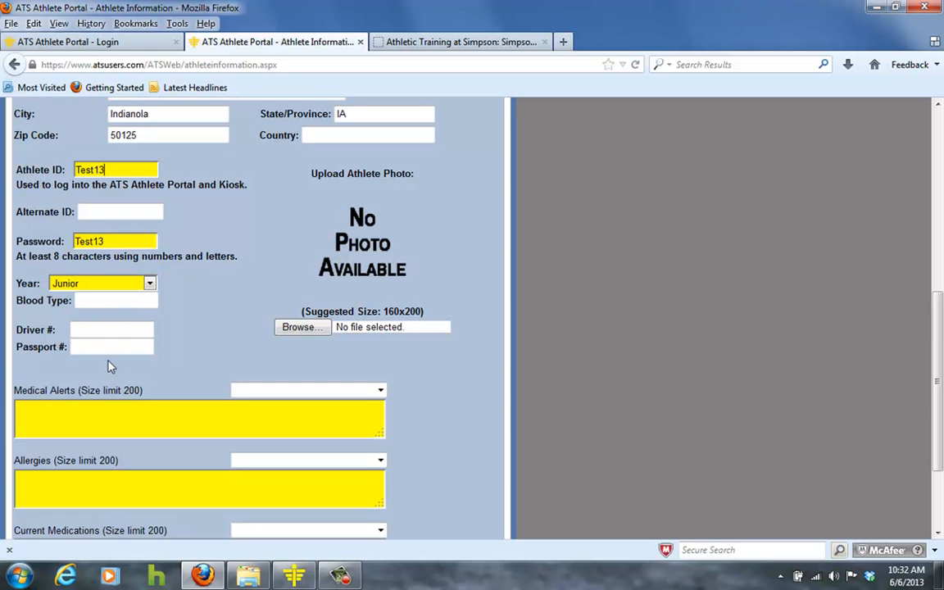
scroll(195, 347, down, 2)
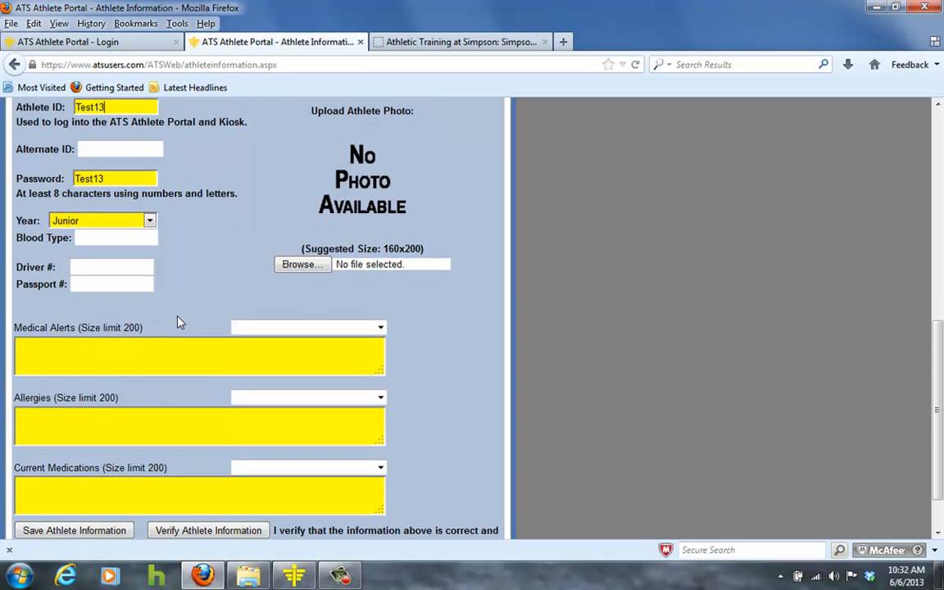
click(380, 328)
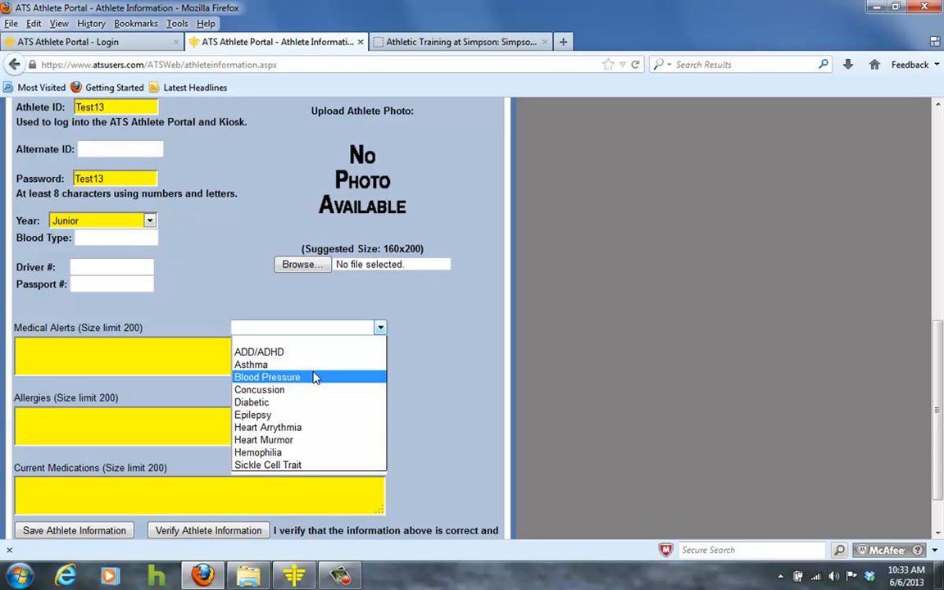
click(138, 339)
click(127, 355)
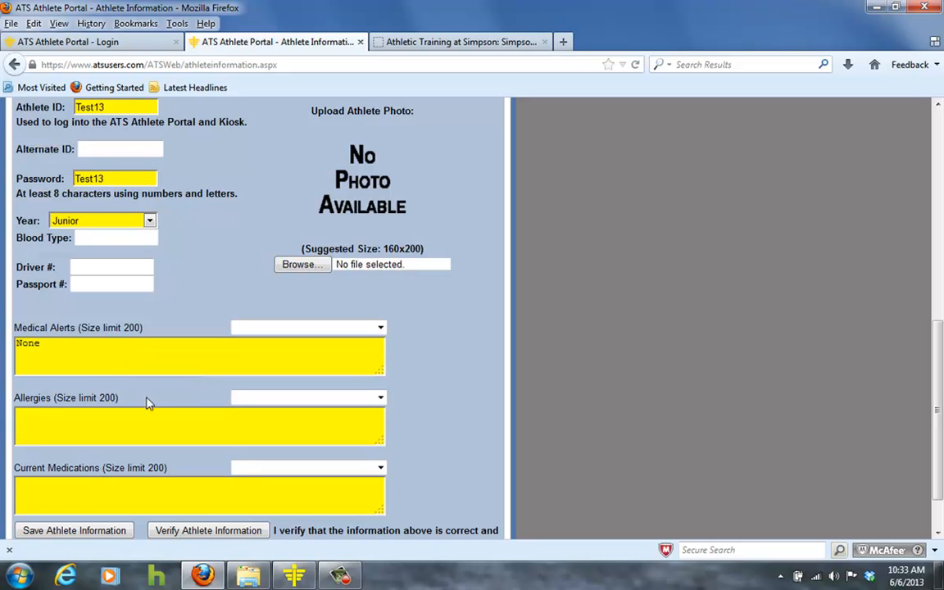
- Enter NKMA in the Allergies box
click(382, 399)
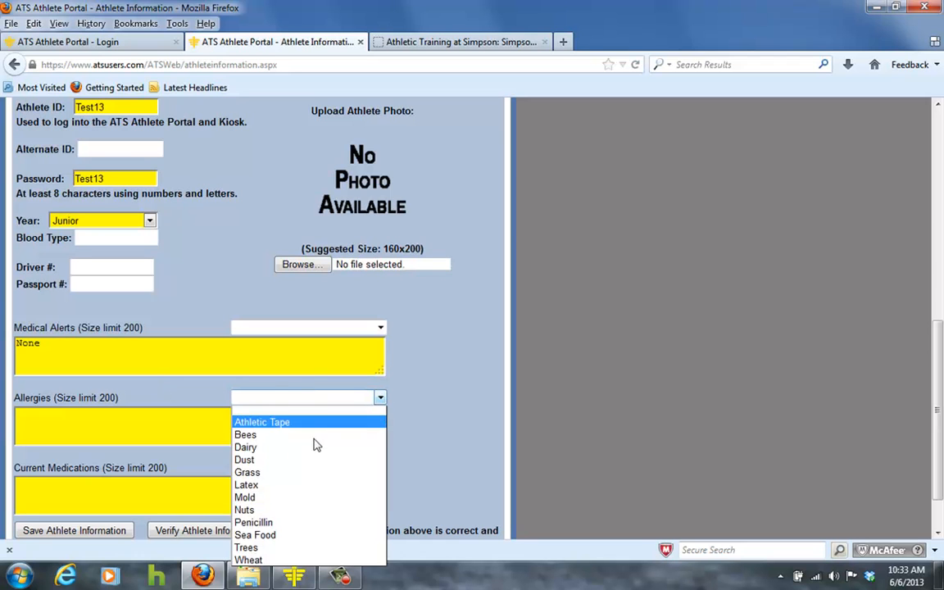
click(153, 418)
click(154, 418)
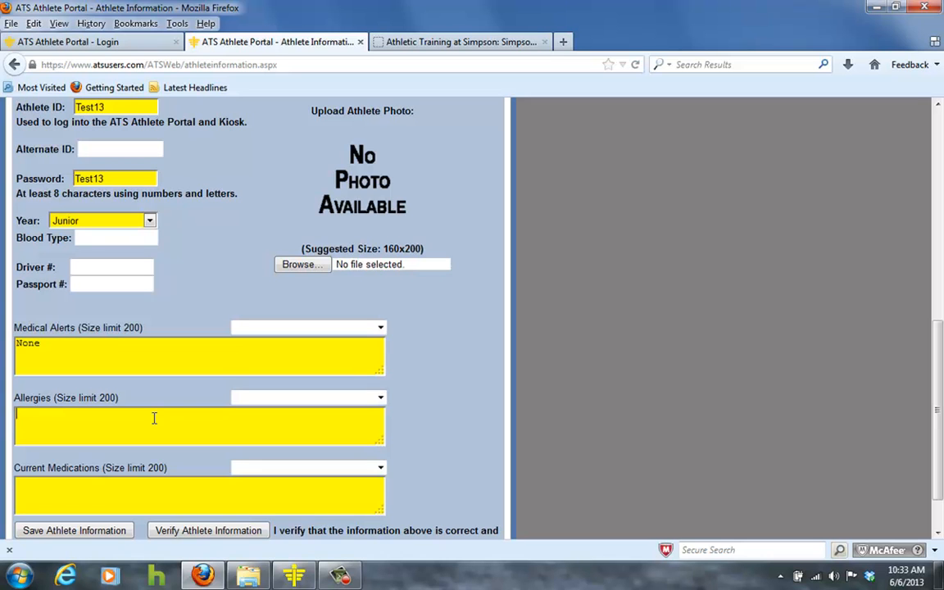
text(NKMA)
- Browse the medication options and enter None for current medications
scroll(142, 399, down, 2)
click(381, 412)
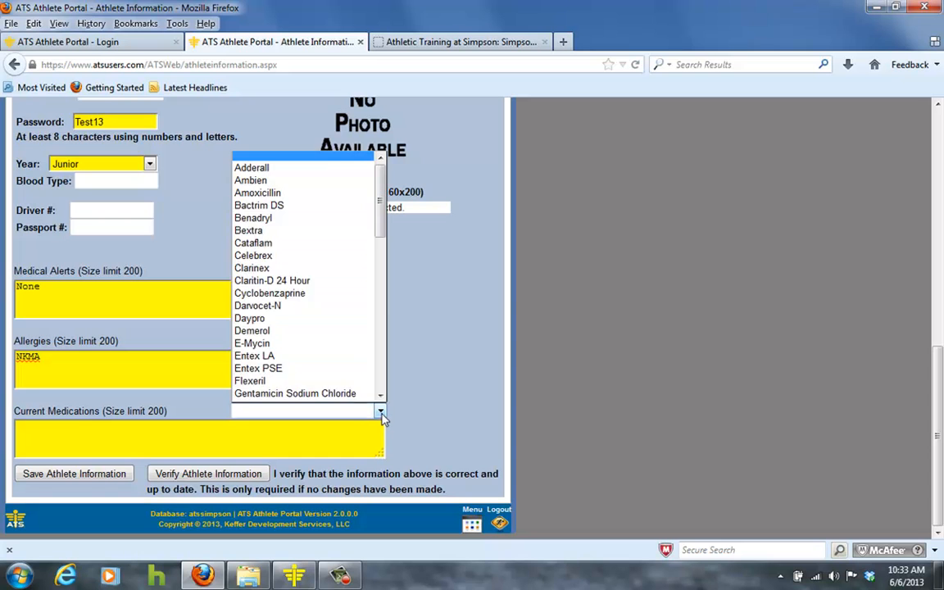
scroll(293, 288, down, 6)
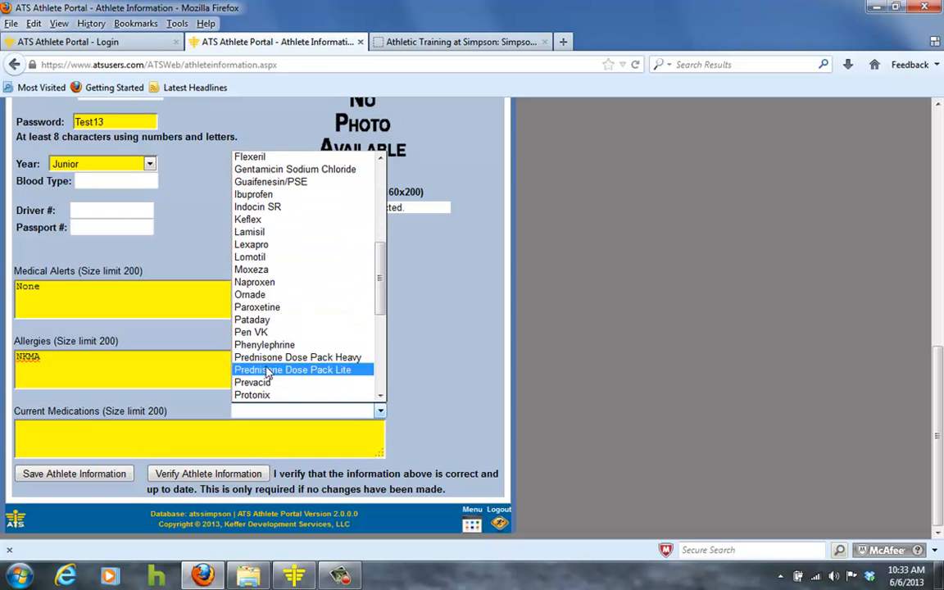
scroll(274, 308, up, 2)
click(60, 432)
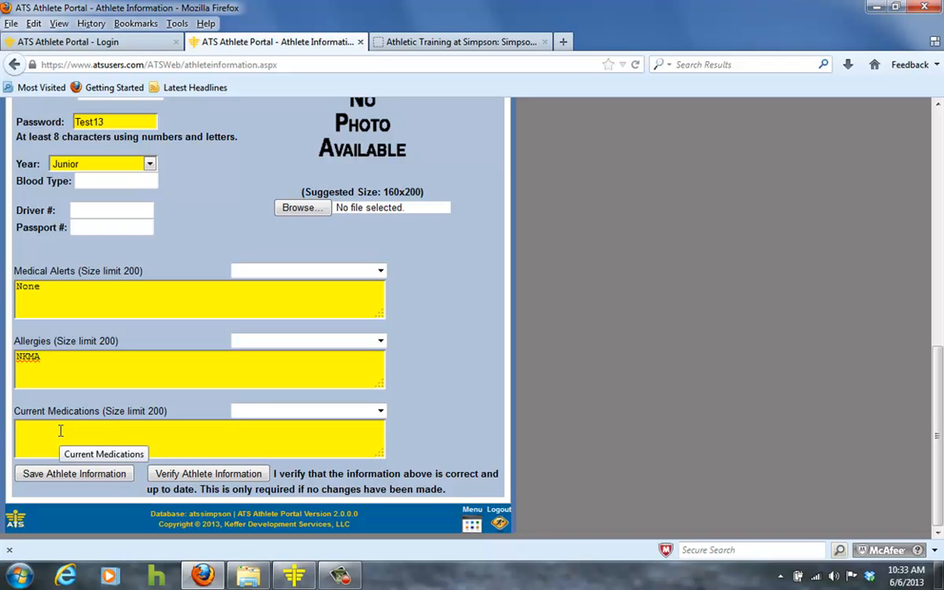
click(60, 431)
text(None)
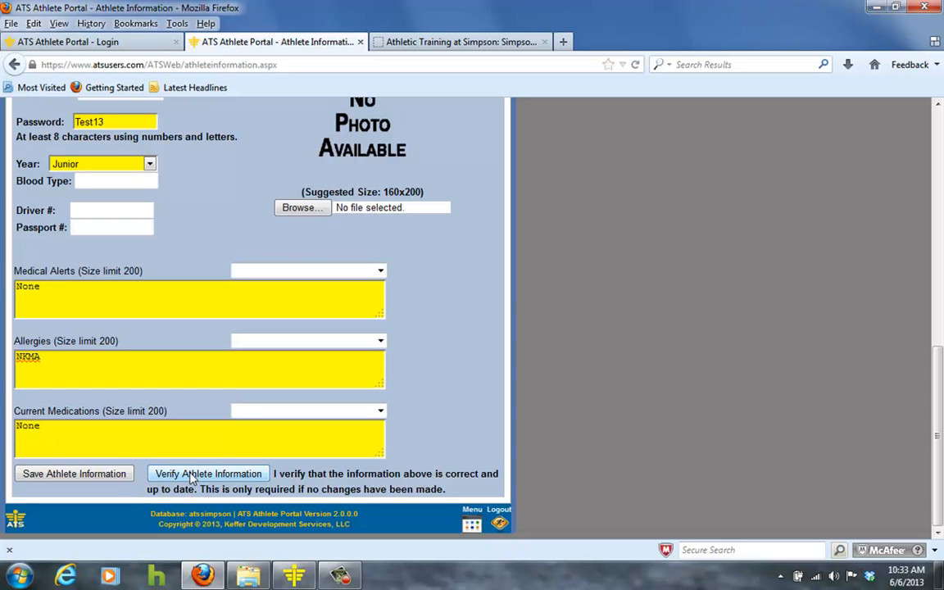
- Switch to the Medical History tab and open, then close, the new surgery entry form
scroll(187, 480, up, 10)
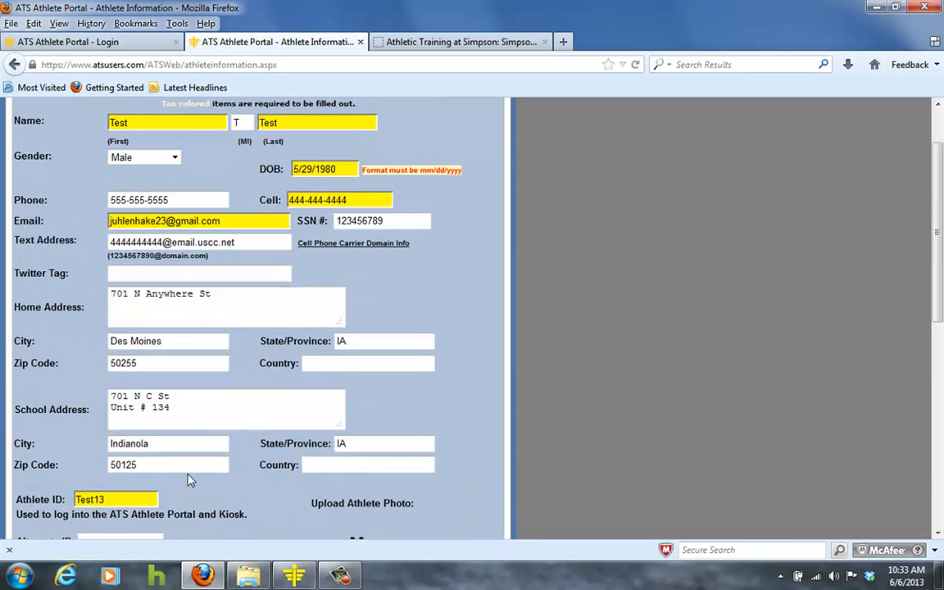
click(90, 155)
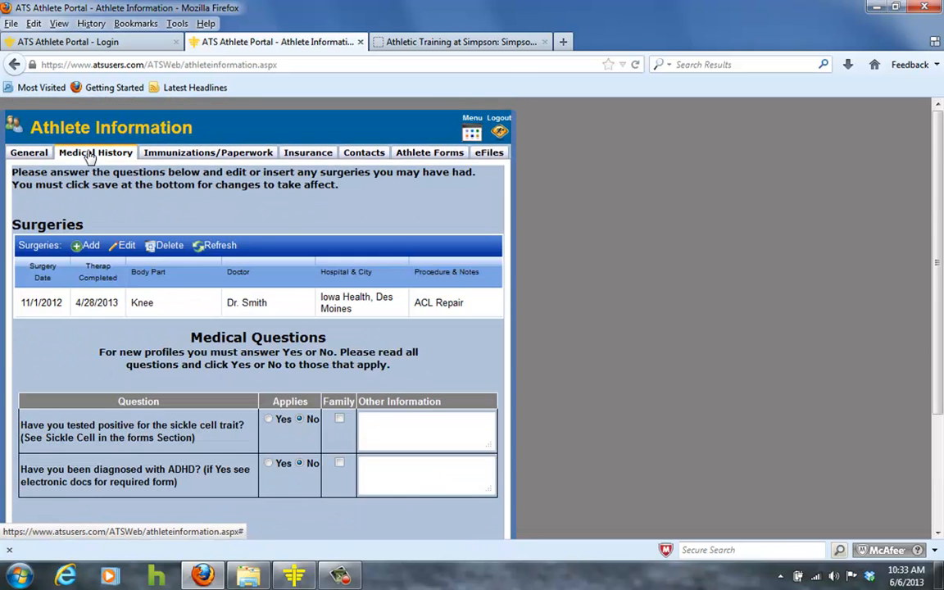
click(89, 246)
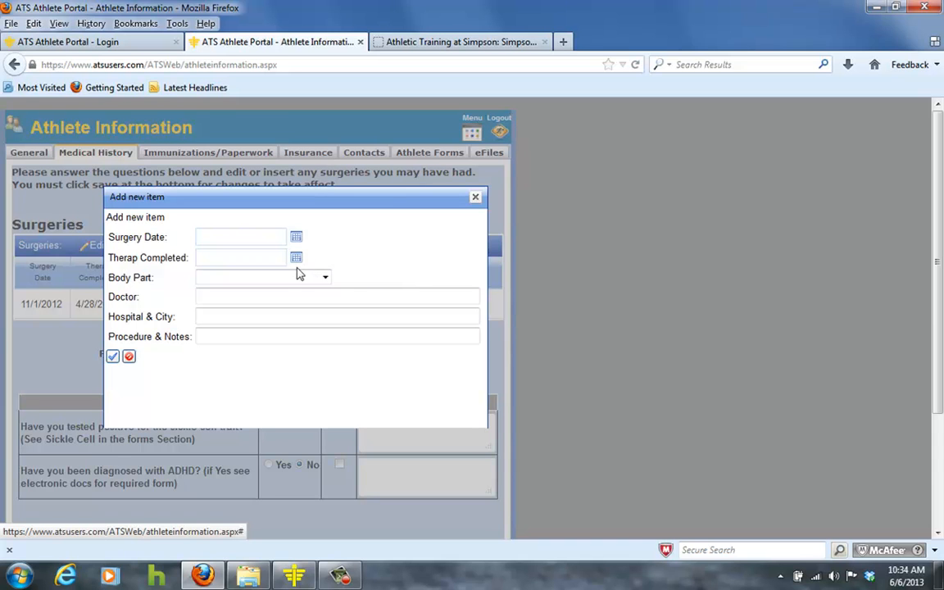
click(211, 339)
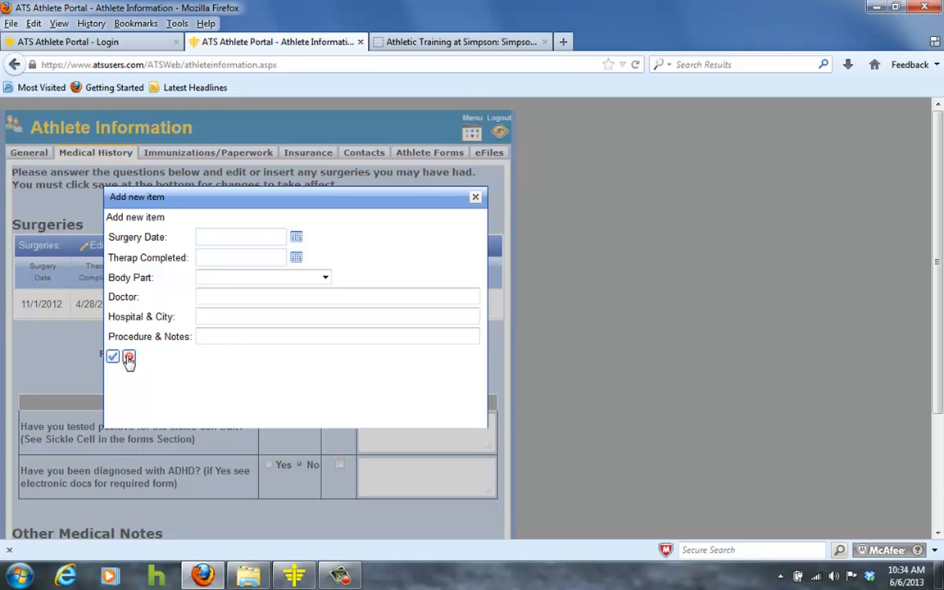
click(473, 200)
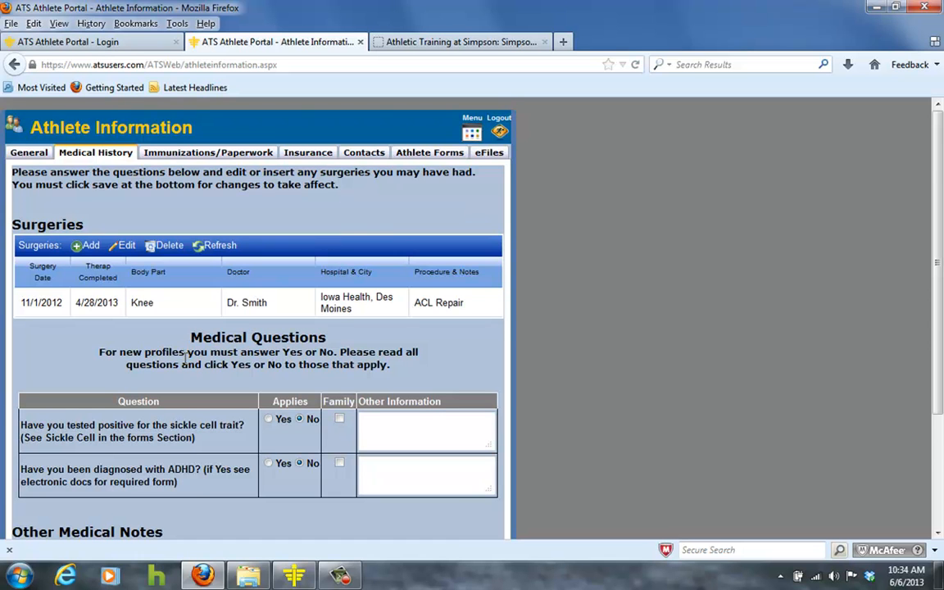
- Save the medical history and open the Immunizations/Paperwork tab
scroll(183, 358, down, 2)
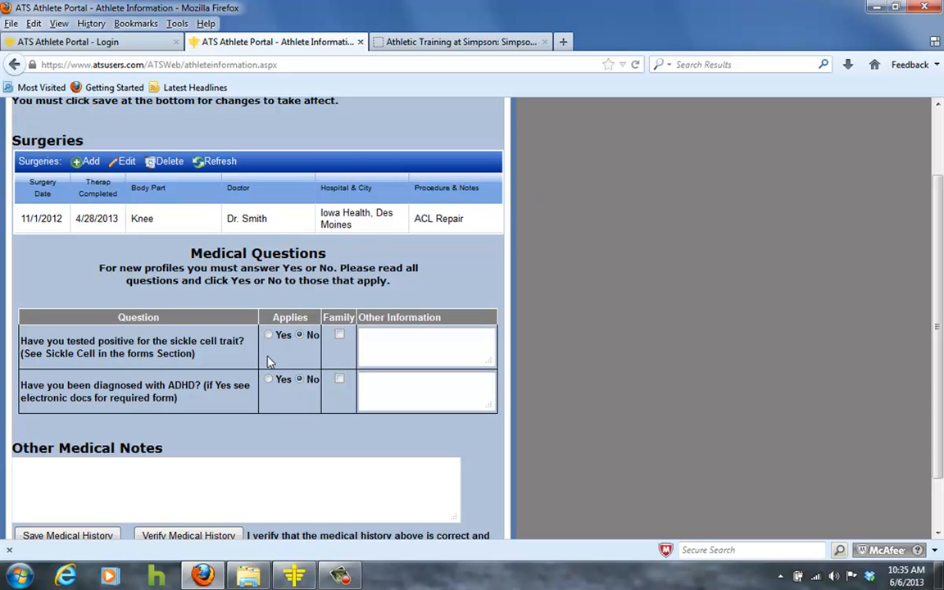
scroll(254, 359, down, 2)
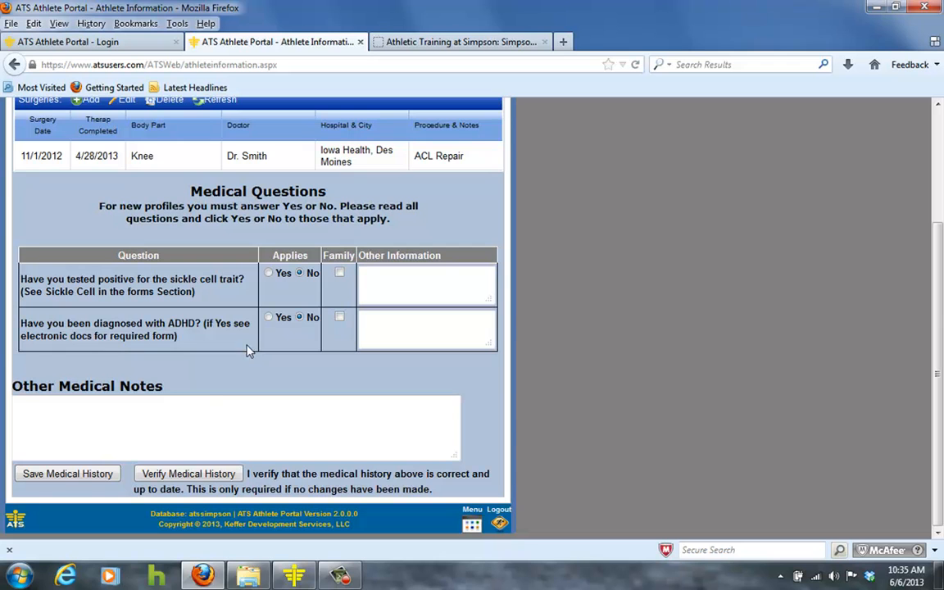
click(82, 475)
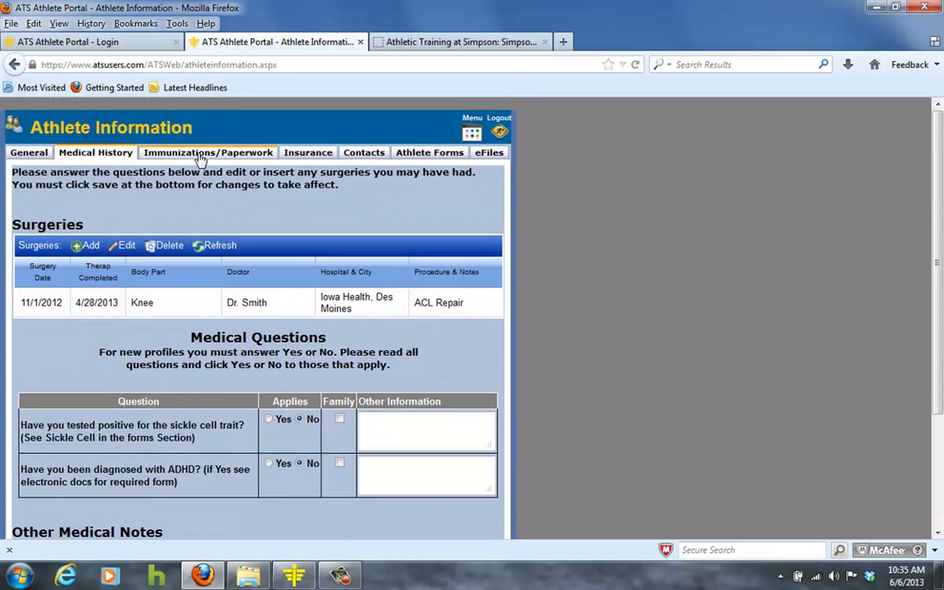
click(201, 156)
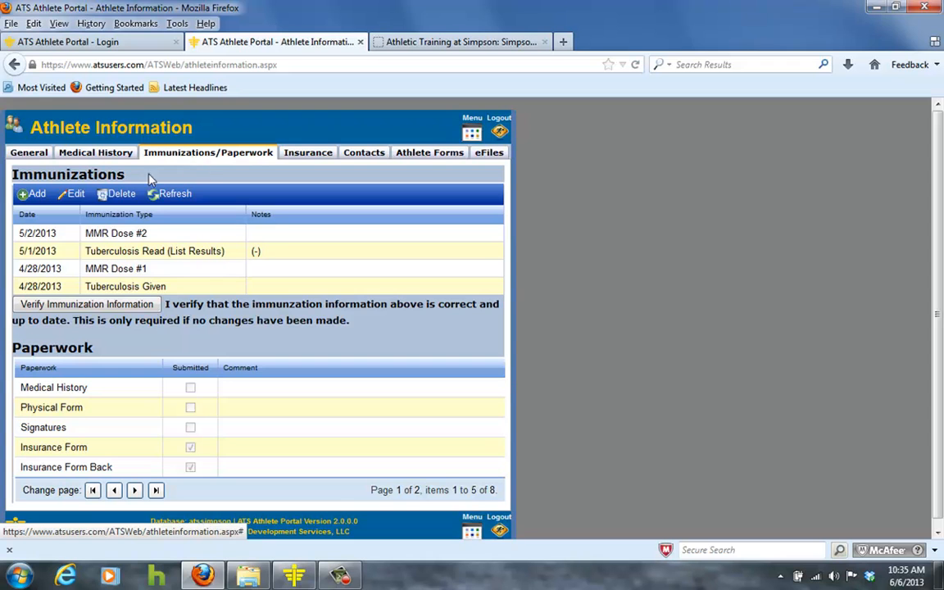
- Open the new immunization form, view the immunization type options, and close the form without adding anything
click(38, 200)
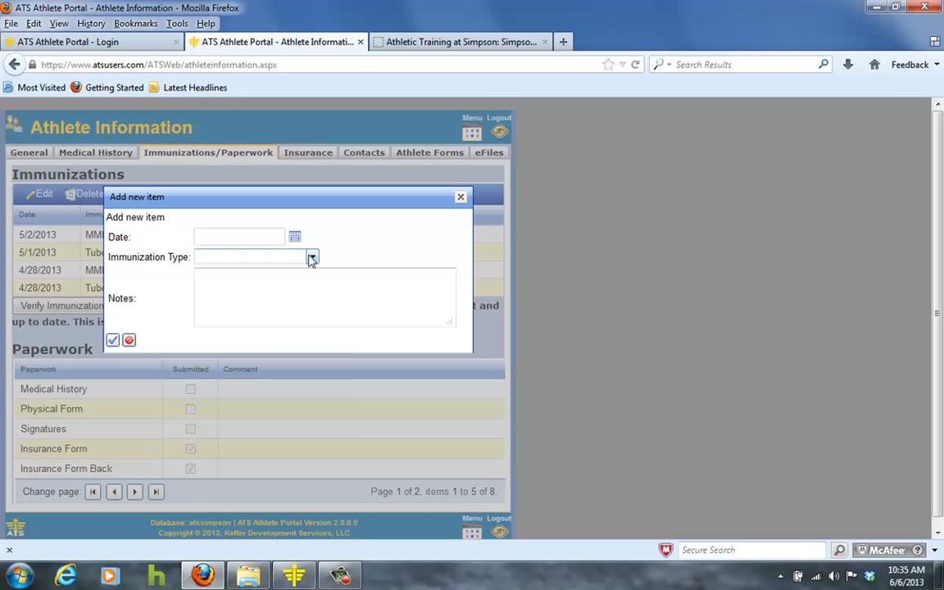
click(313, 258)
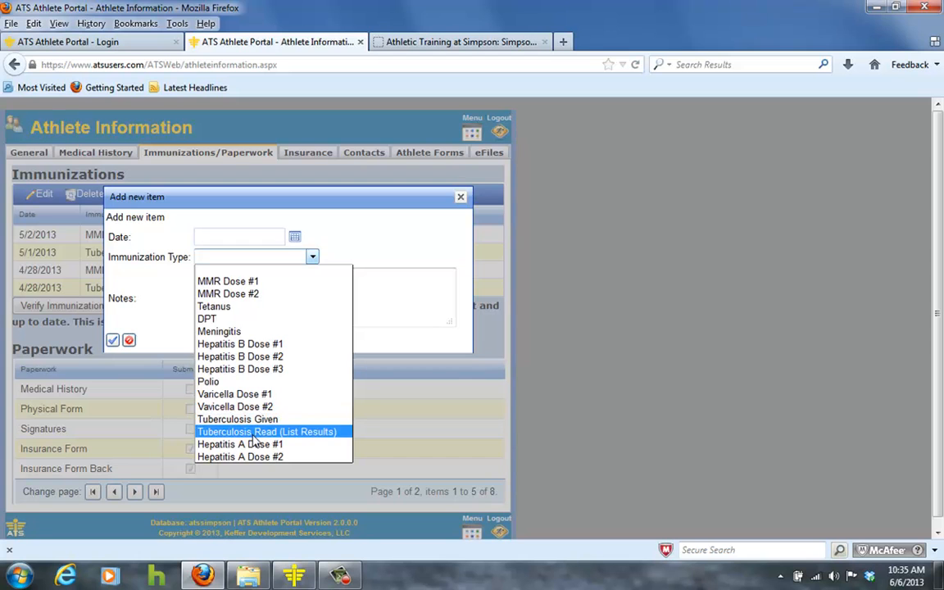
click(308, 260)
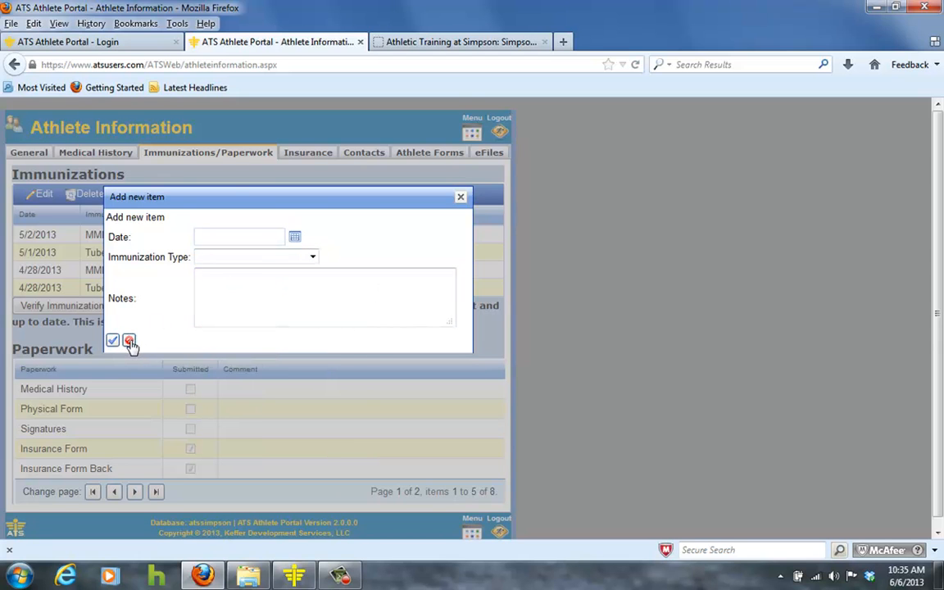
key(Escape)
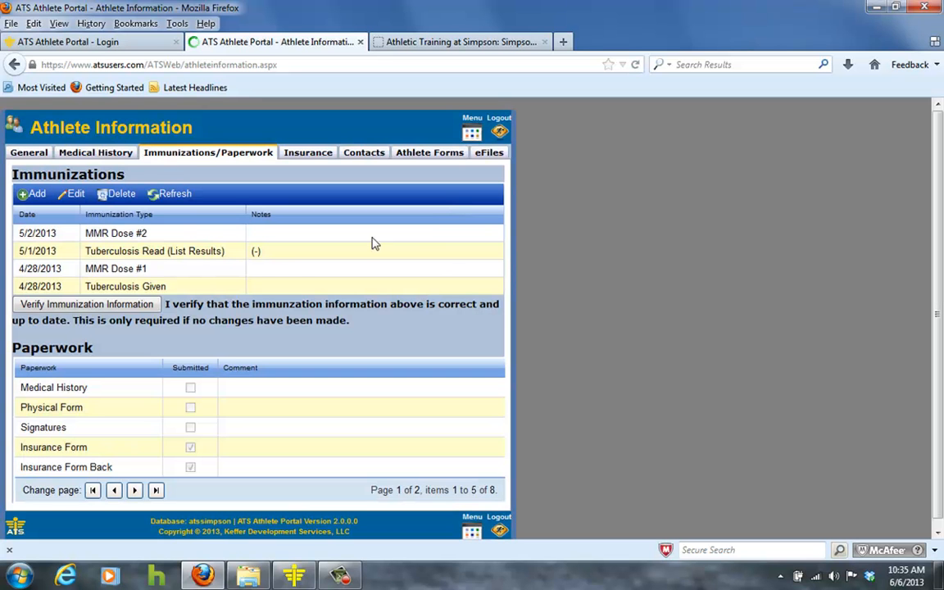
- Select the Tuberculosis Read immunization entry and view the second page of the paperwork list
click(212, 259)
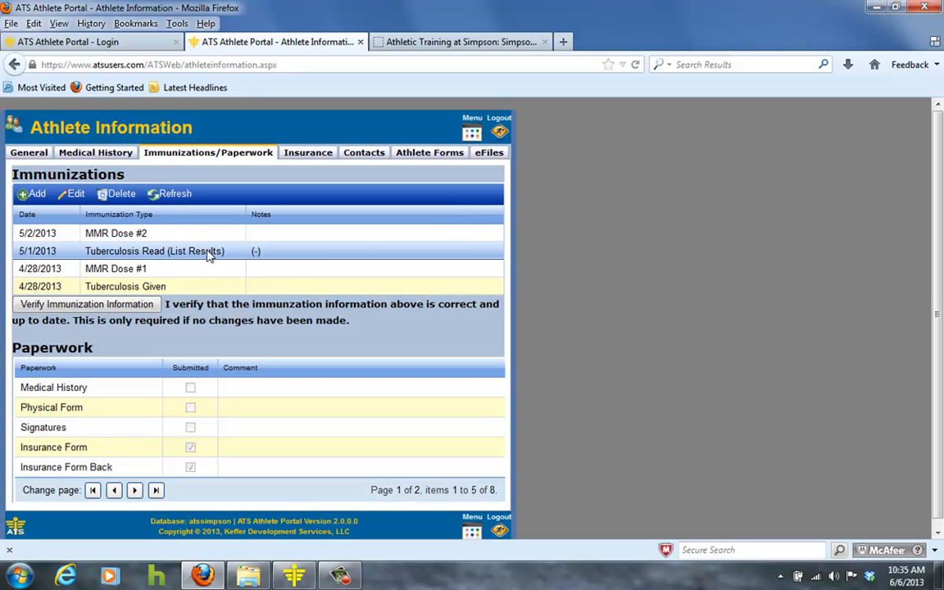
click(101, 231)
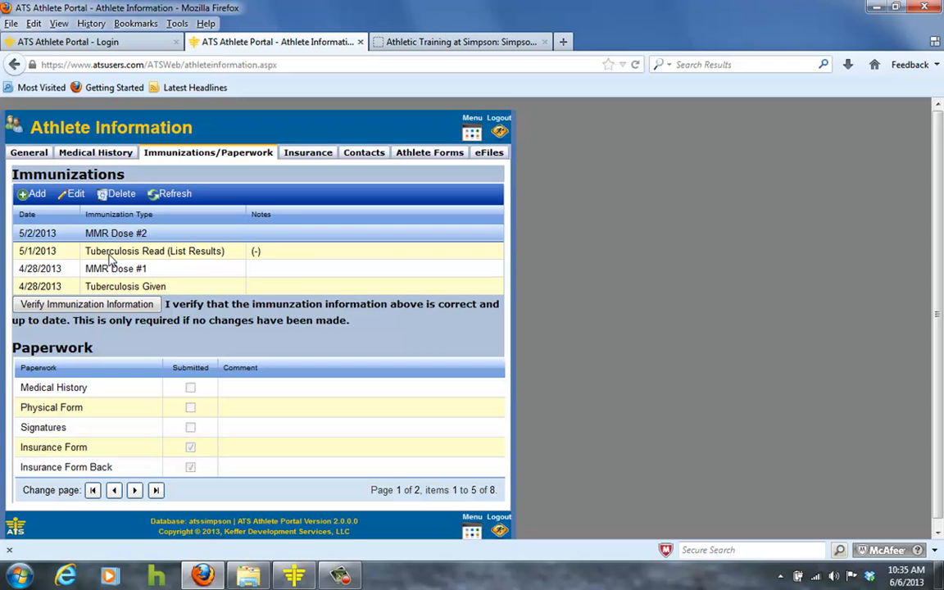
click(107, 256)
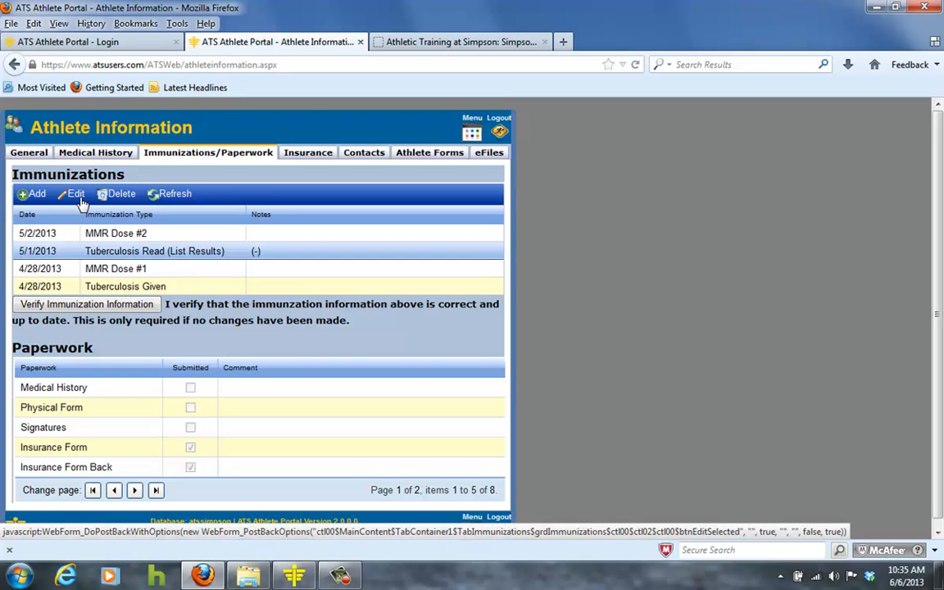
scroll(162, 350, down, 1)
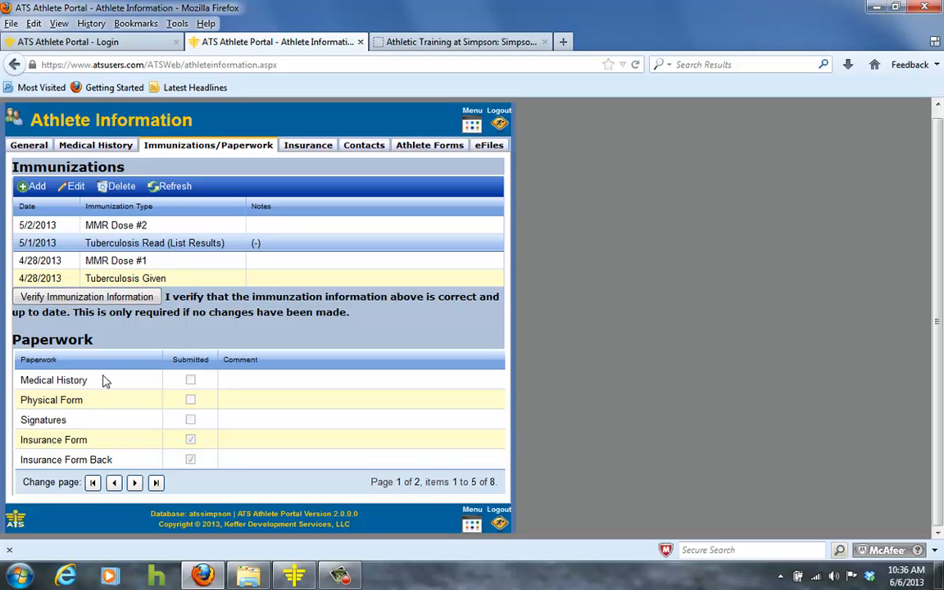
click(135, 482)
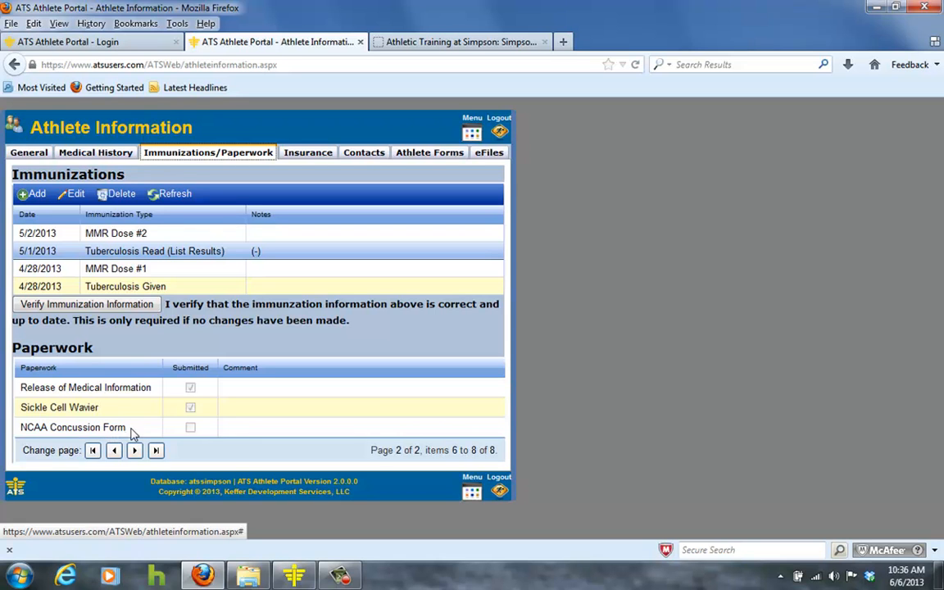
- Switch to the Insurance tab and open the edit form for the Blue Cross Blue Shield policy
click(320, 161)
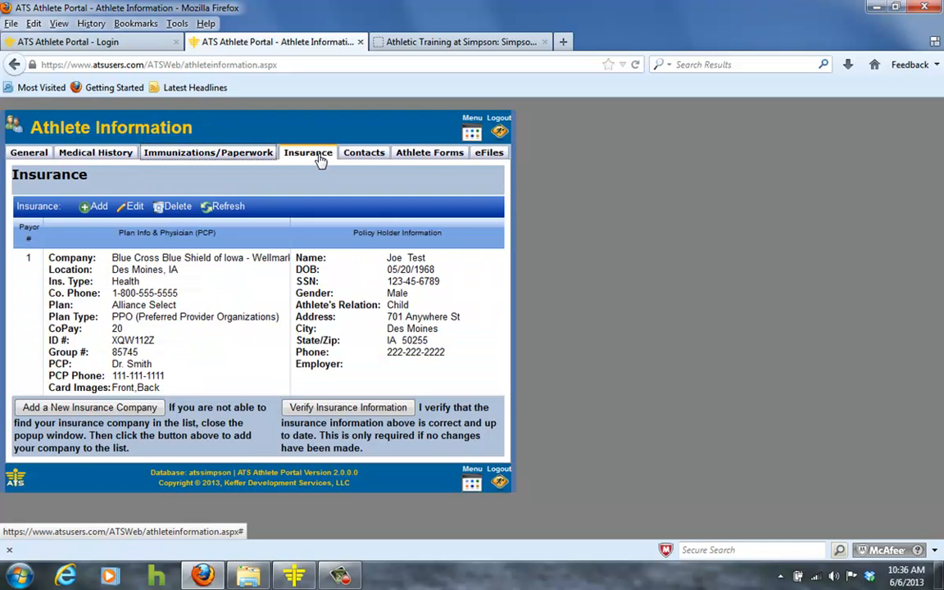
click(144, 263)
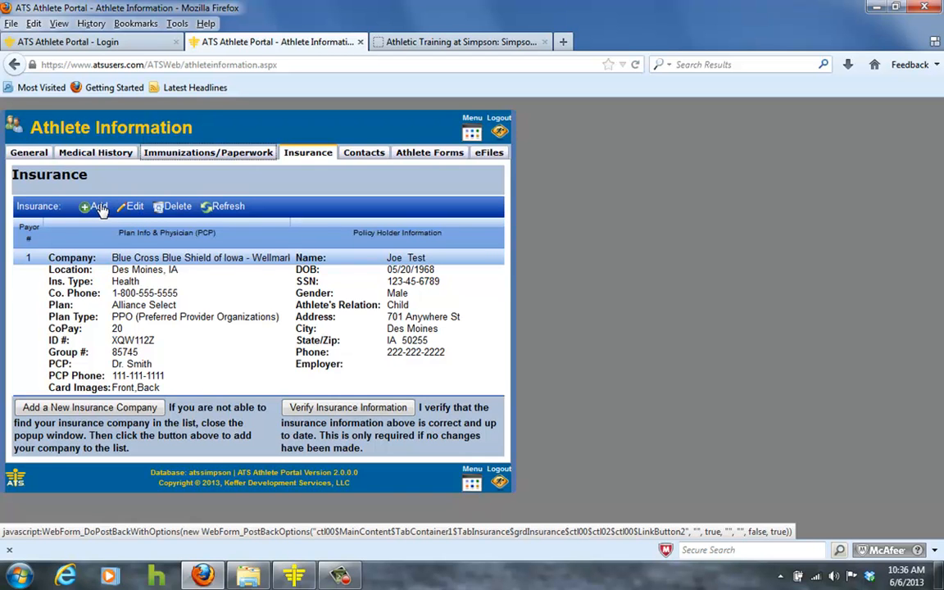
click(135, 210)
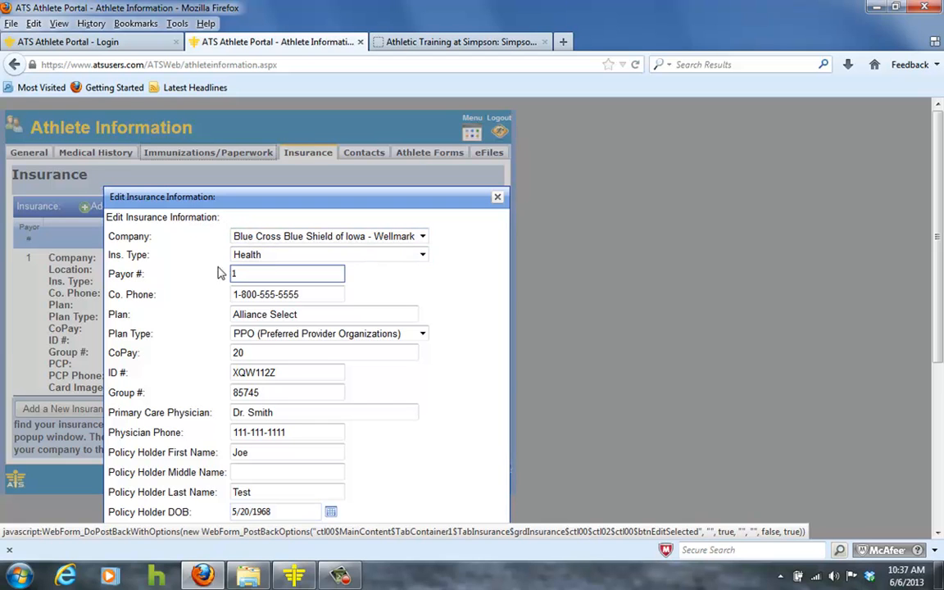
- Review the fields of the insurance edit form down to the card image attachments
click(244, 273)
double_click(243, 274)
scroll(242, 270, down, 3)
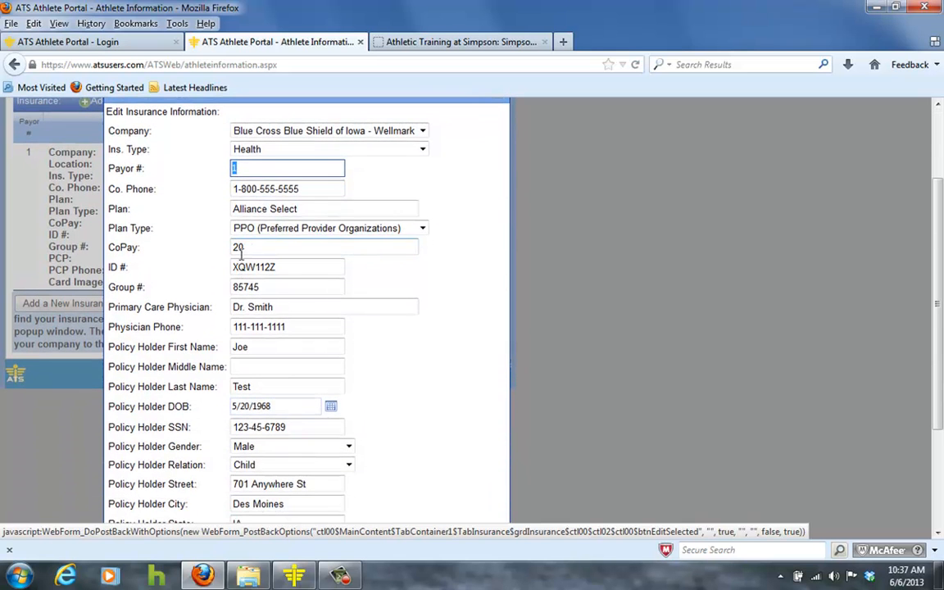
scroll(246, 301, down, 4)
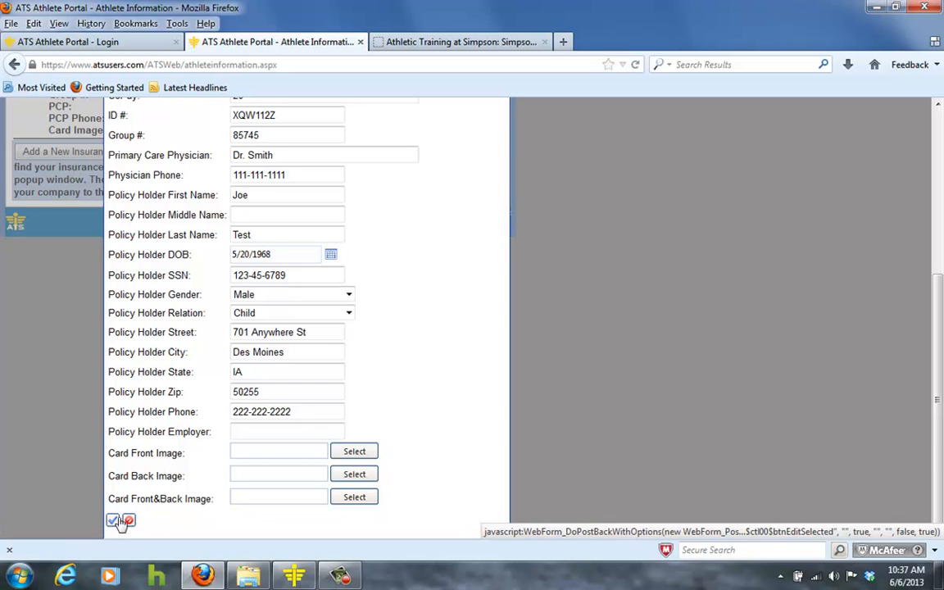
scroll(158, 145, up, 5)
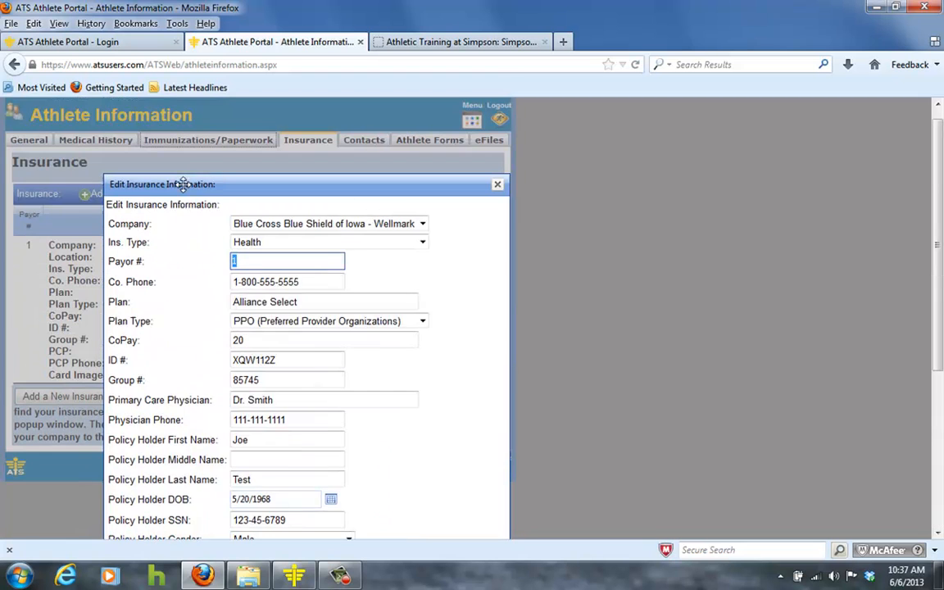
drag(211, 187, 365, 172)
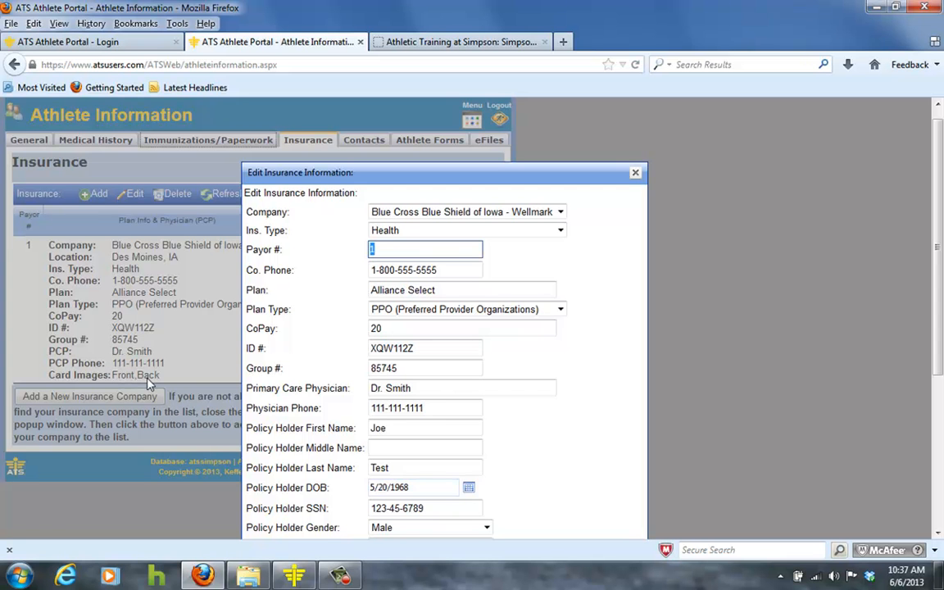
drag(312, 173, 141, 143)
scroll(141, 143, down, 4)
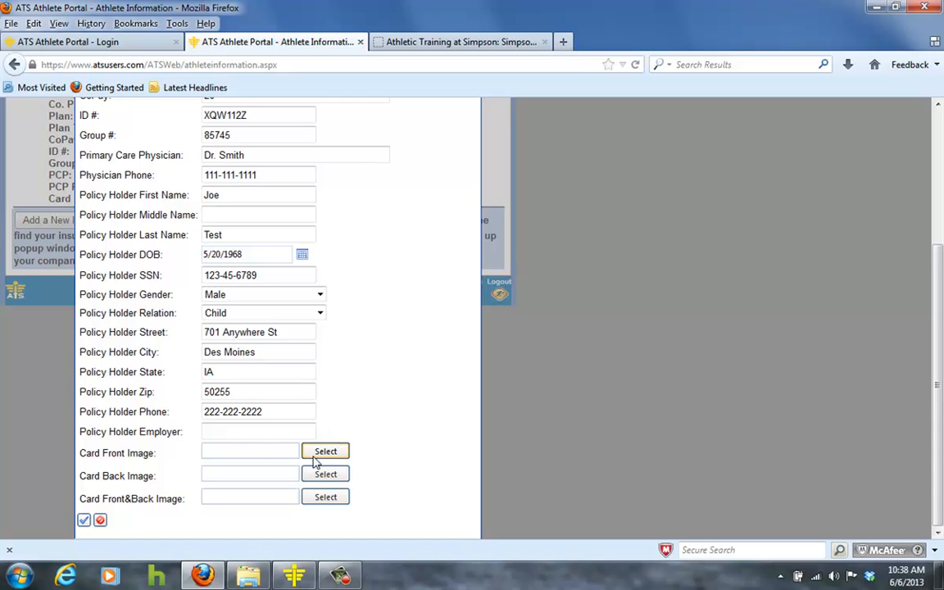
- Attach Ins Front.jpg as the card front image and the Ins Back scan as the card back image
click(318, 455)
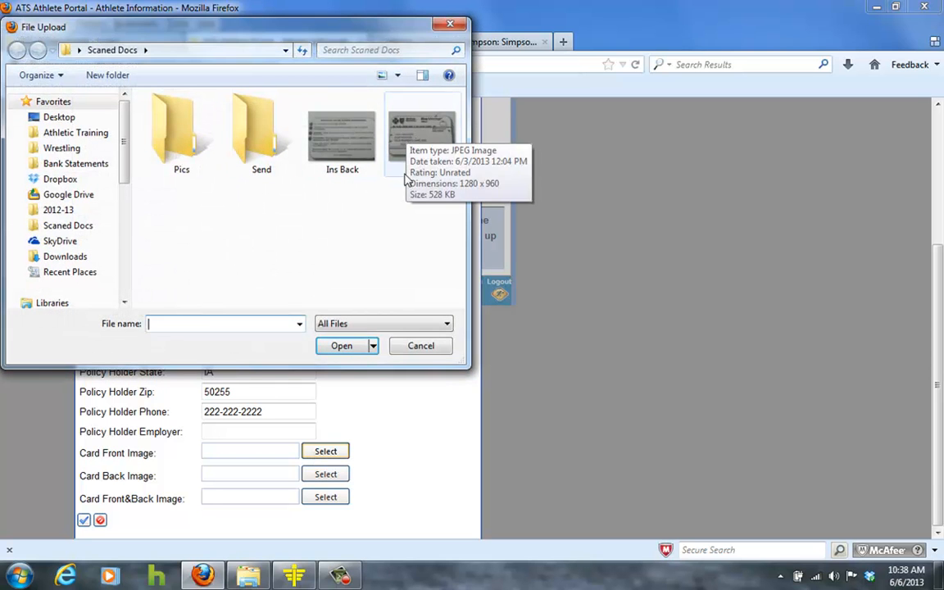
double_click(420, 146)
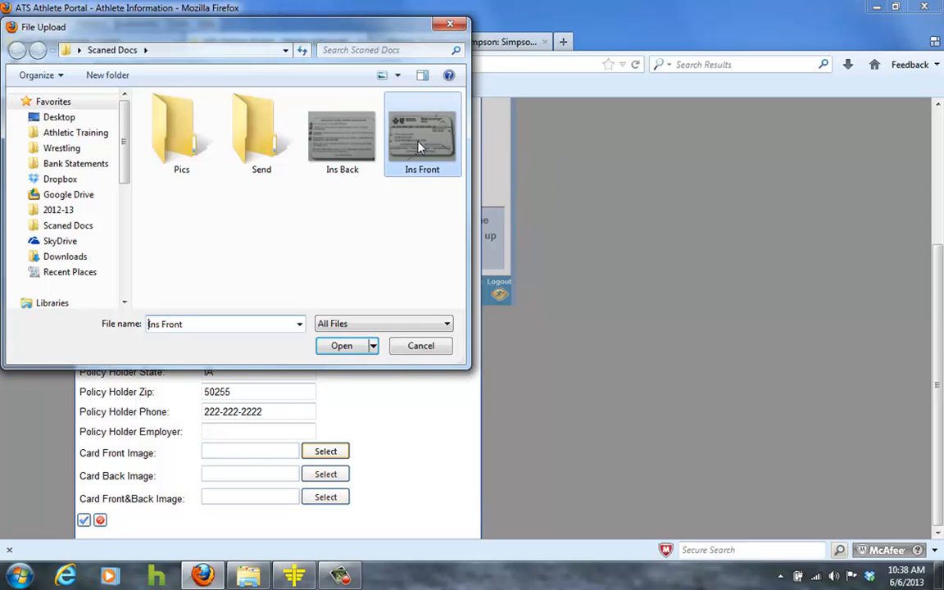
click(329, 477)
click(332, 146)
double_click(332, 146)
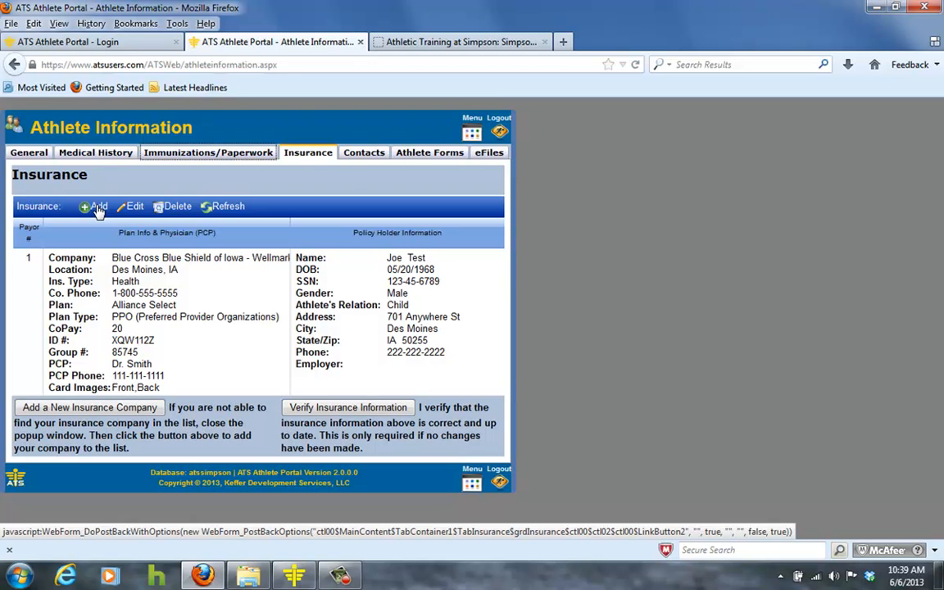
- Switch to the Contacts tab and open, then cancel, the edit form for the first emergency contact
click(367, 159)
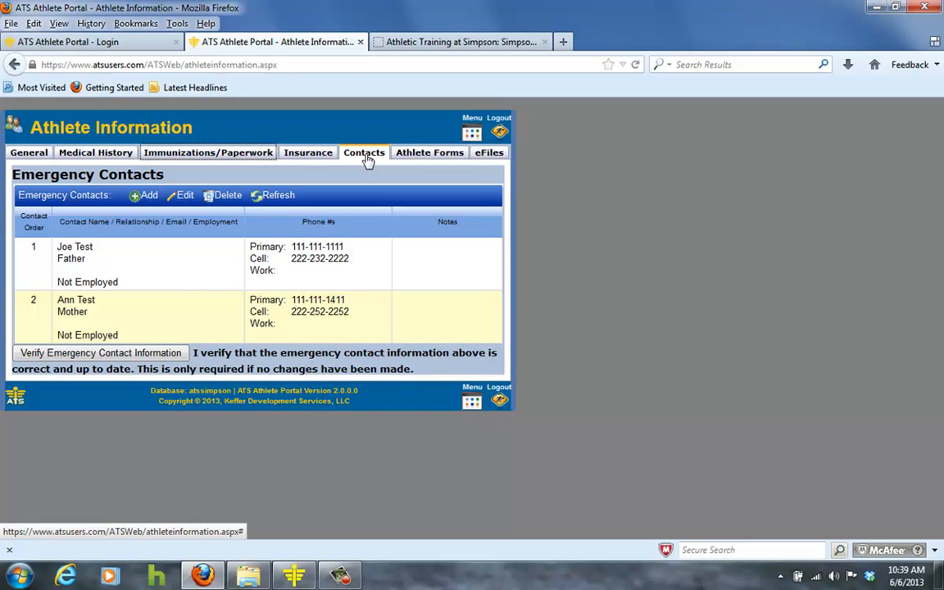
click(129, 250)
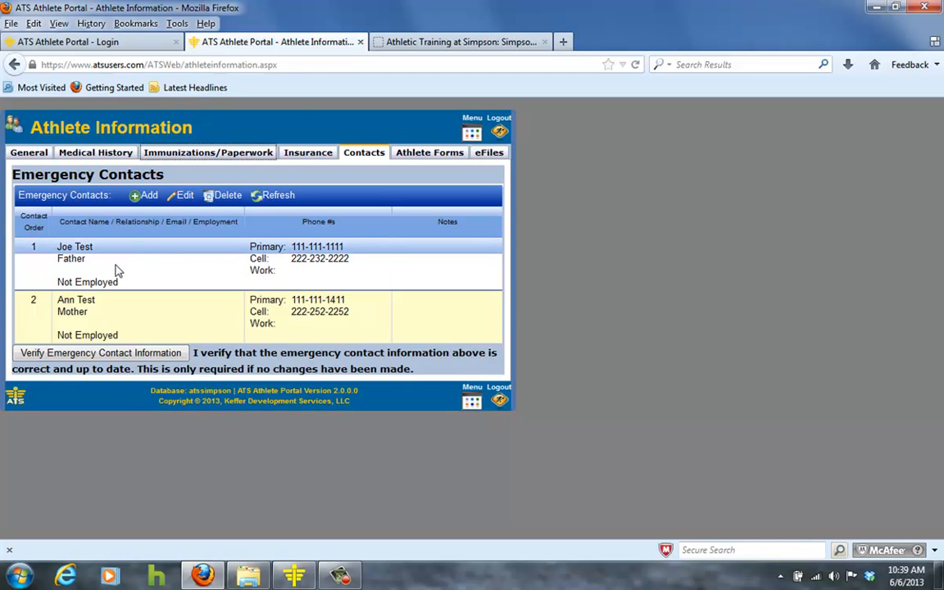
click(103, 318)
click(188, 202)
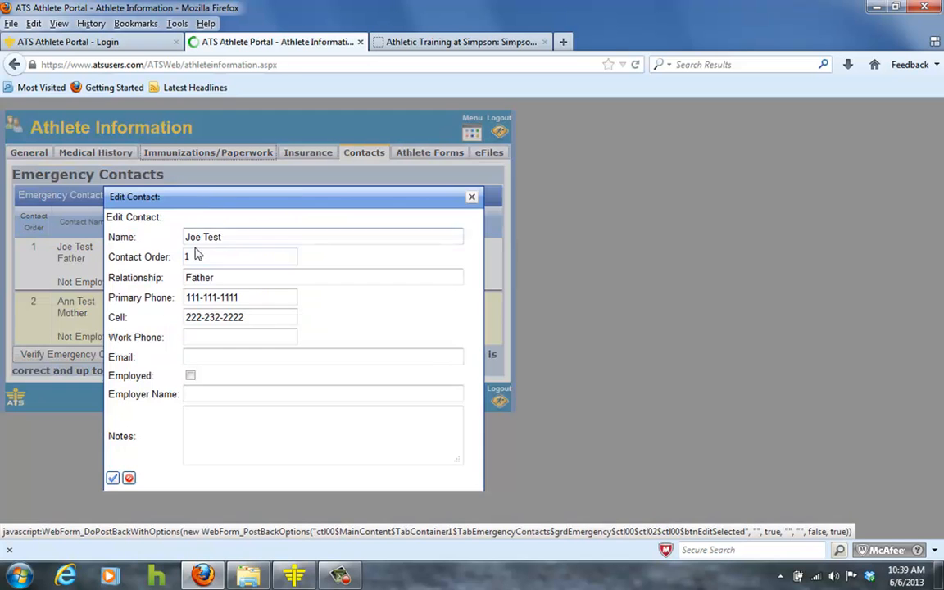
double_click(197, 255)
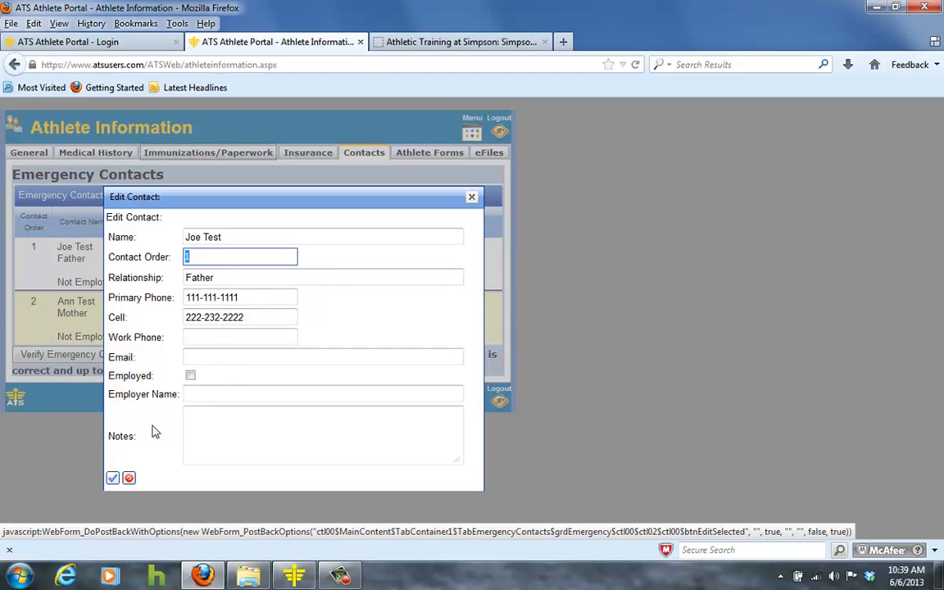
click(129, 479)
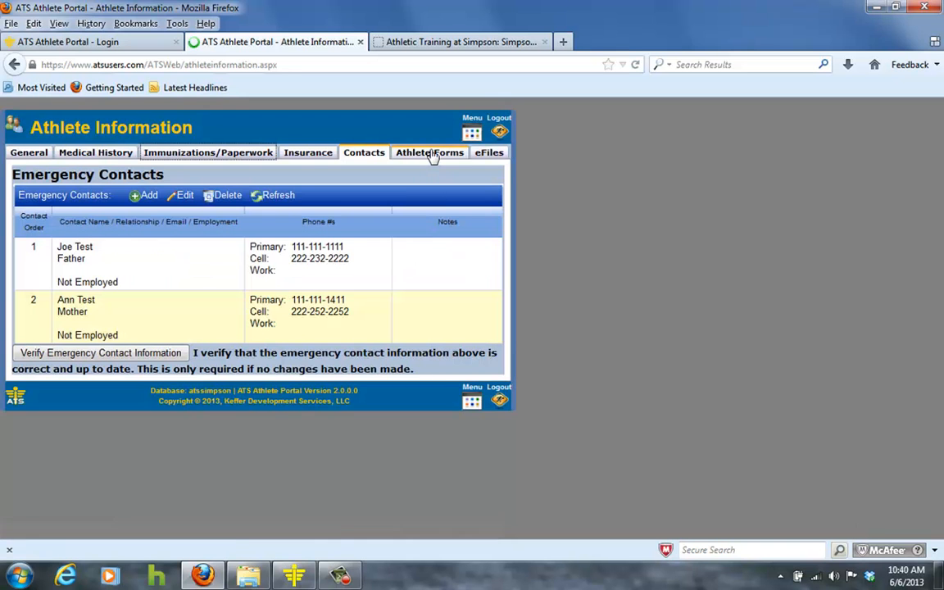
- Switch to the Athlete Forms tab and start a new Medical History form
click(432, 155)
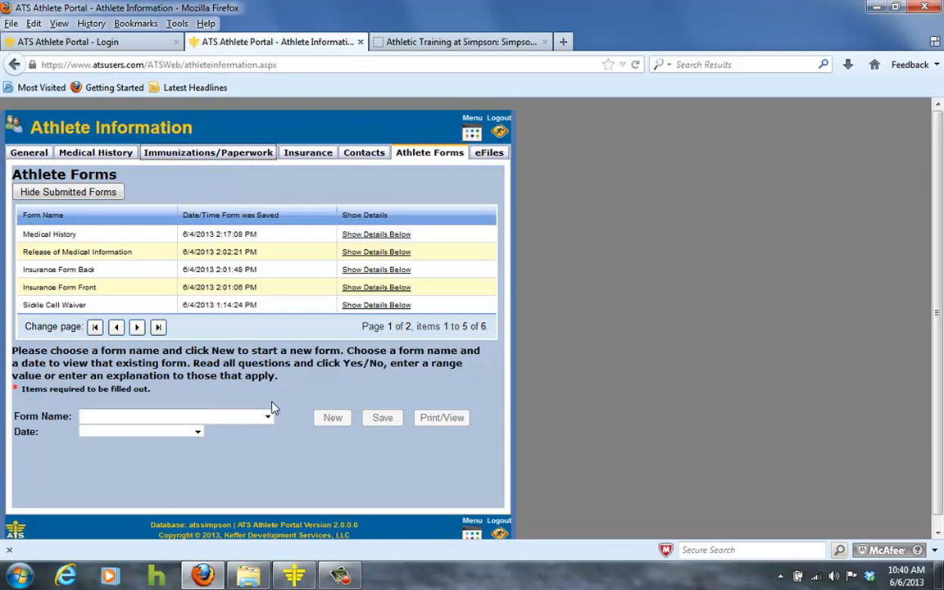
scroll(291, 402, down, 1)
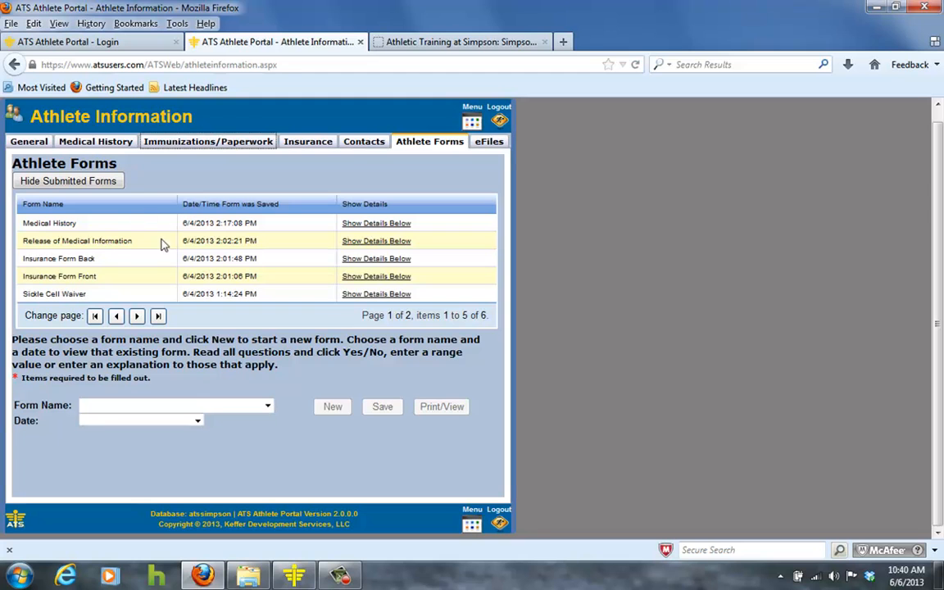
click(268, 407)
click(247, 430)
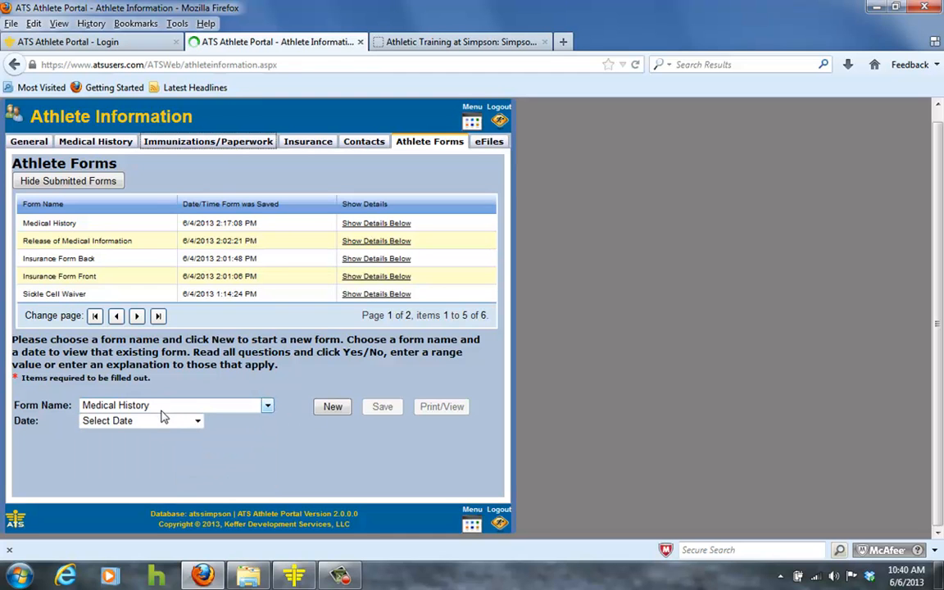
click(329, 410)
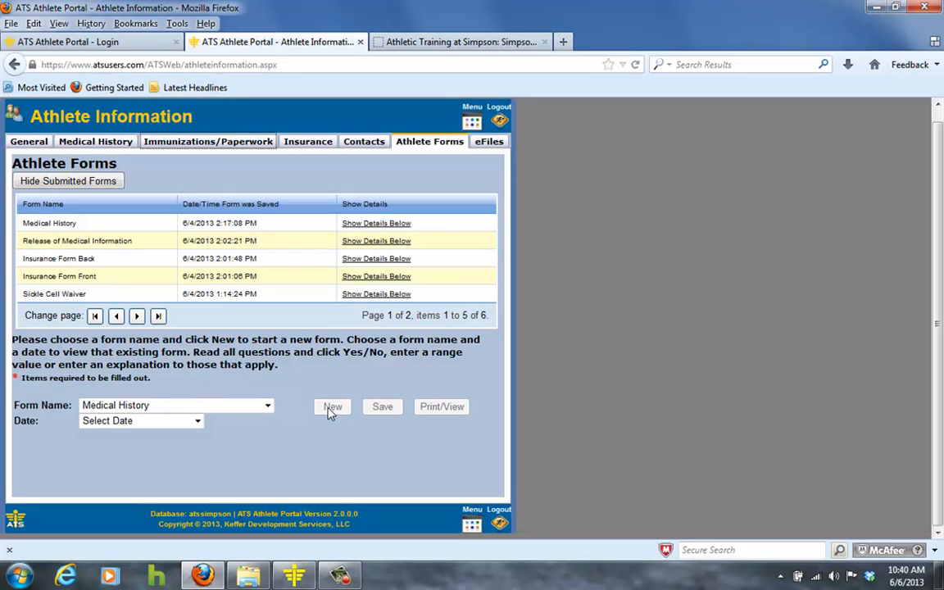
- Scroll through the Medical History form's family and personal history questions
scroll(295, 366, down, 3)
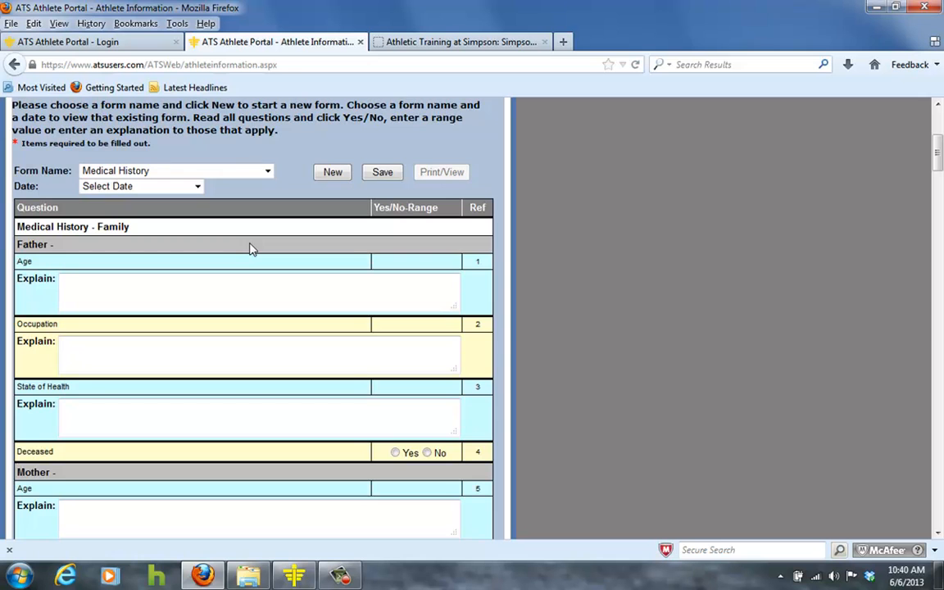
scroll(250, 254, down, 9)
scroll(248, 262, down, 6)
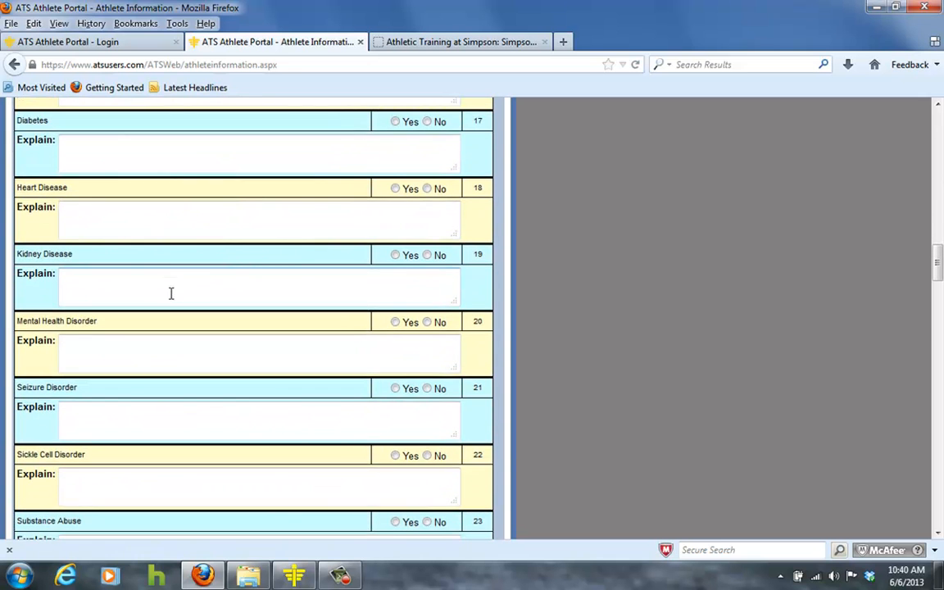
scroll(172, 297, down, 6)
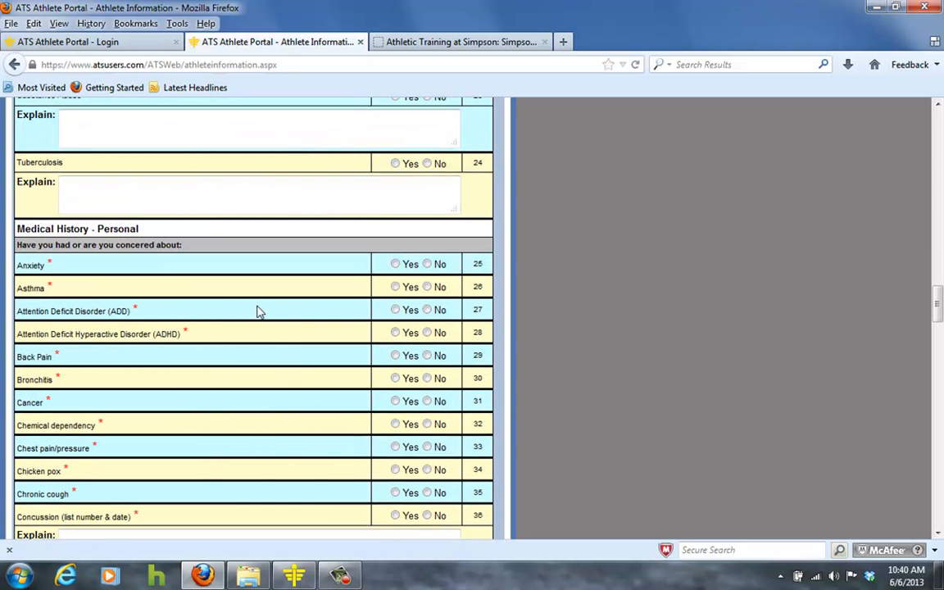
scroll(258, 312, down, 2)
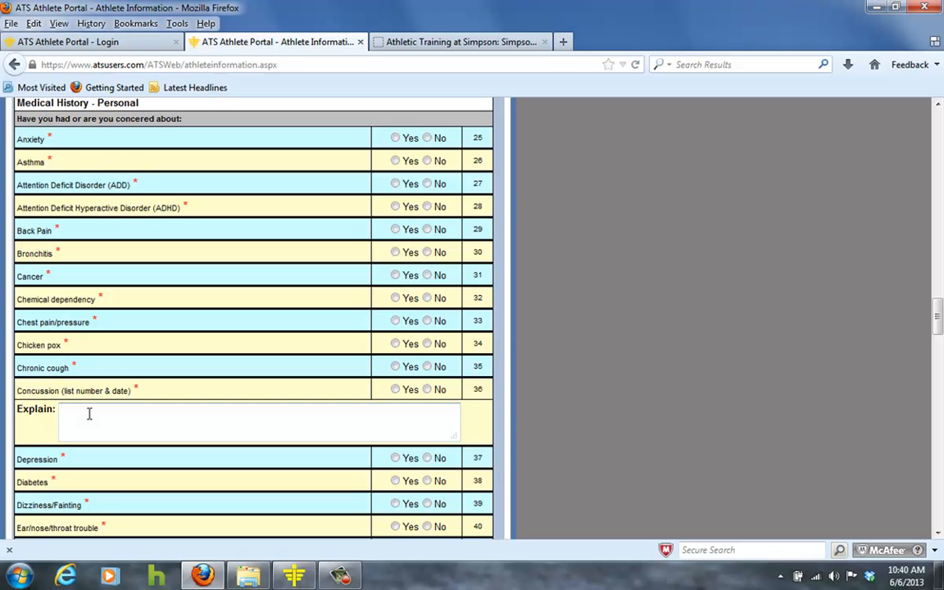
scroll(91, 413, down, 9)
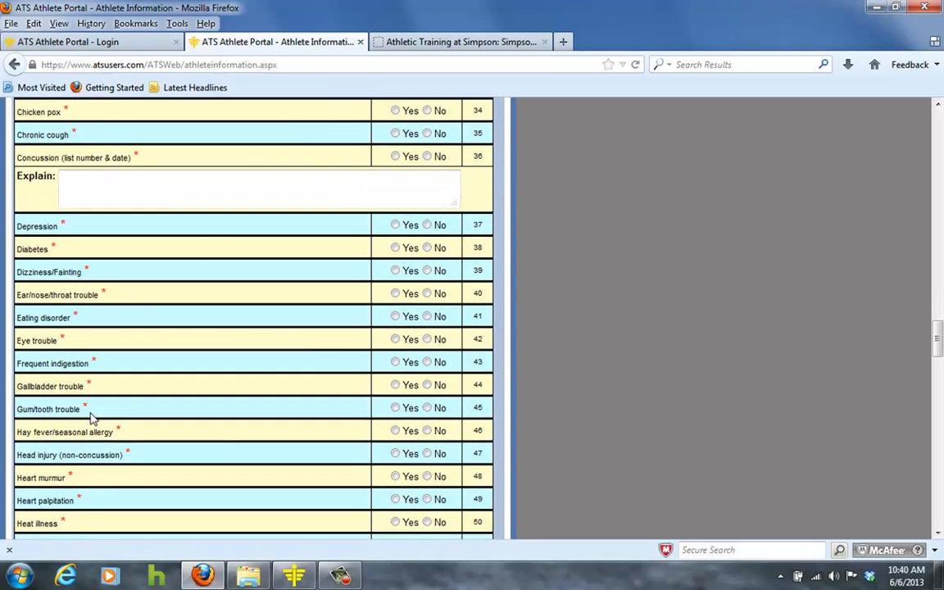
scroll(94, 420, down, 11)
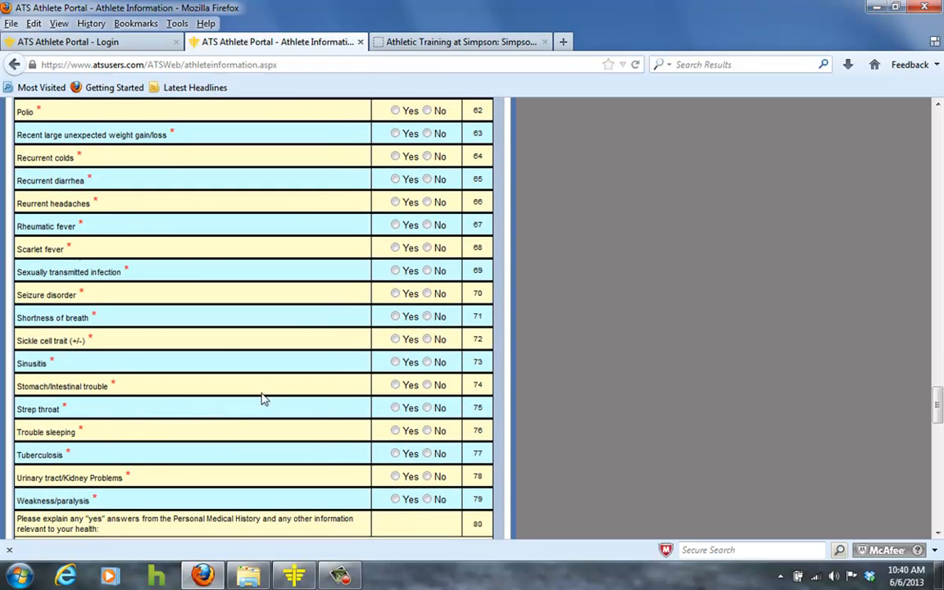
- Scroll through the remaining Medical History questions down to the signature section
scroll(344, 303, down, 4)
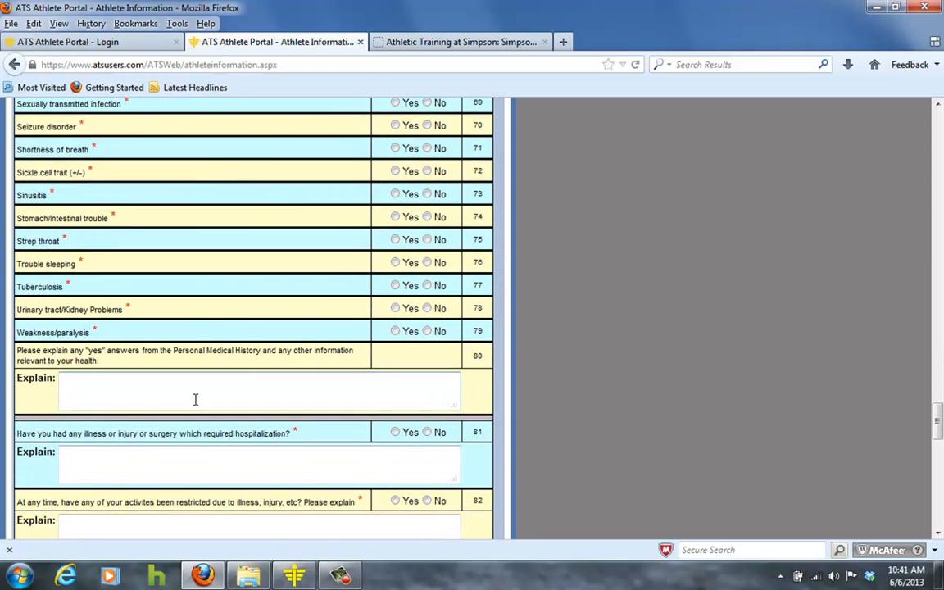
scroll(200, 404, down, 6)
scroll(202, 404, down, 1)
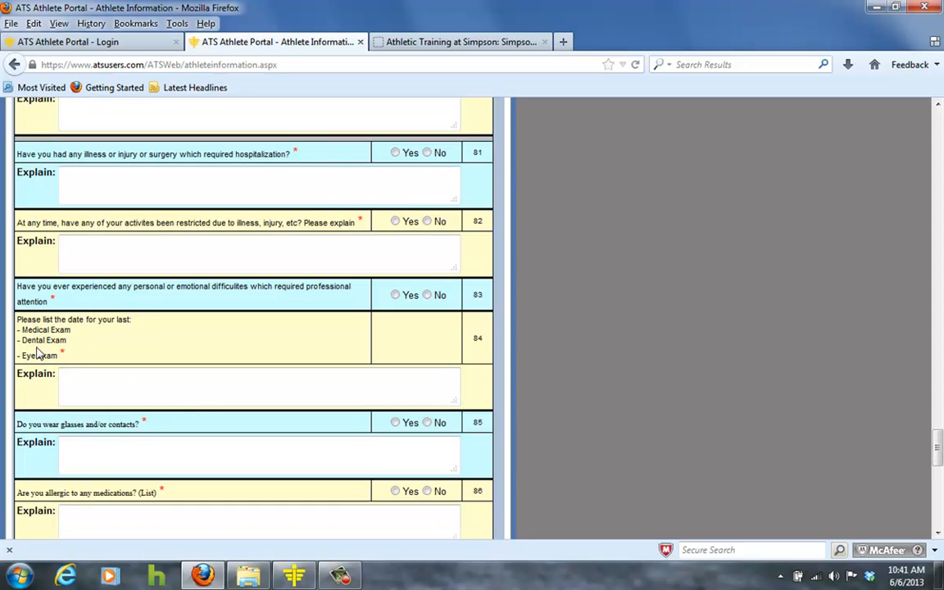
click(69, 384)
scroll(57, 394, down, 8)
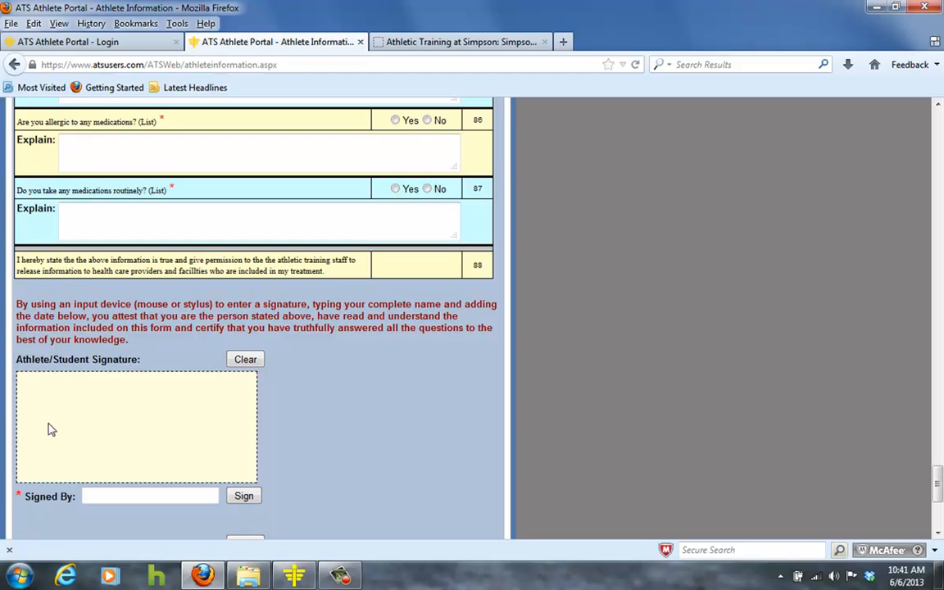
- Draw the athlete signature, enter test as the signer's name and sign, then view the parent/guardian signature area
drag(42, 445, 120, 465)
text(test)
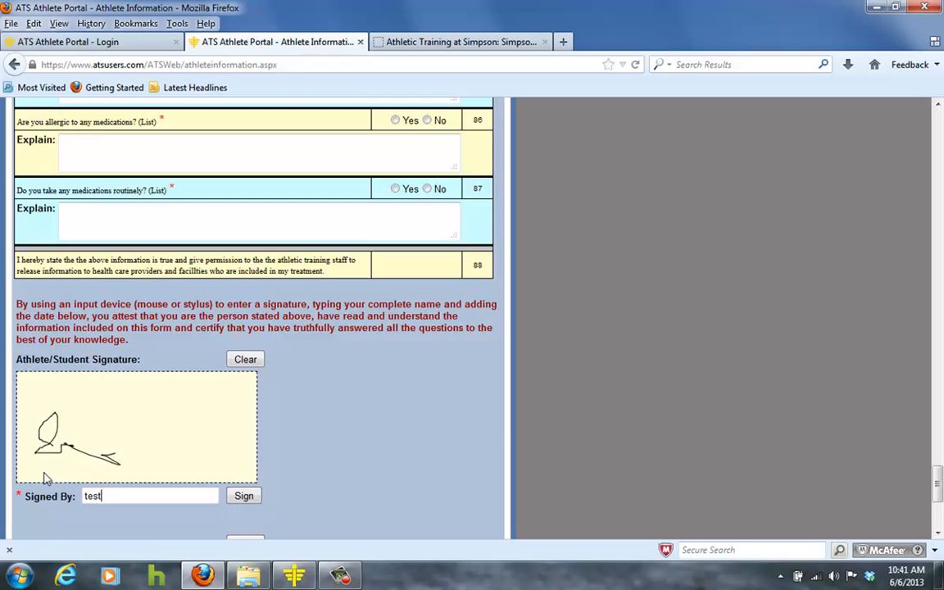
scroll(114, 488, down, 1)
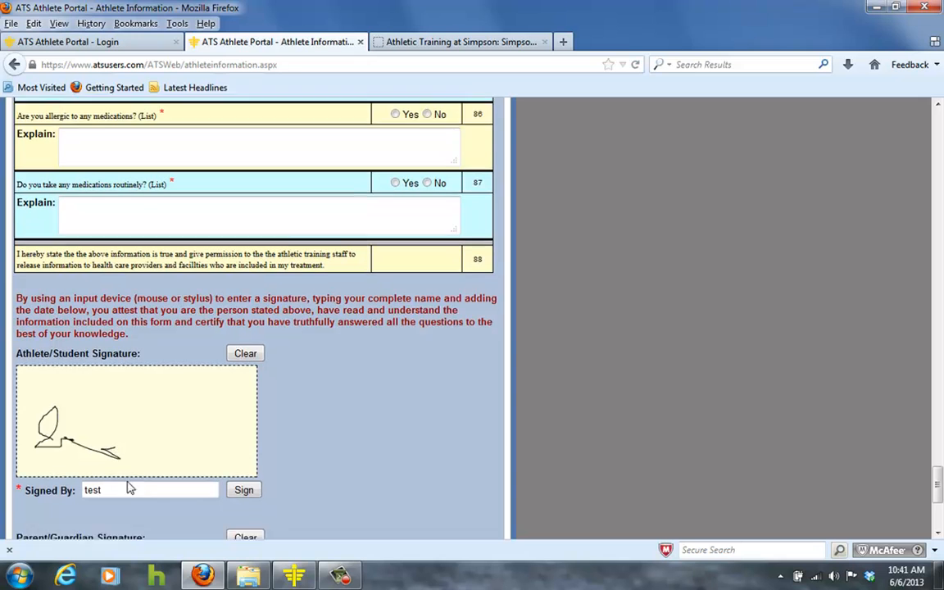
click(240, 435)
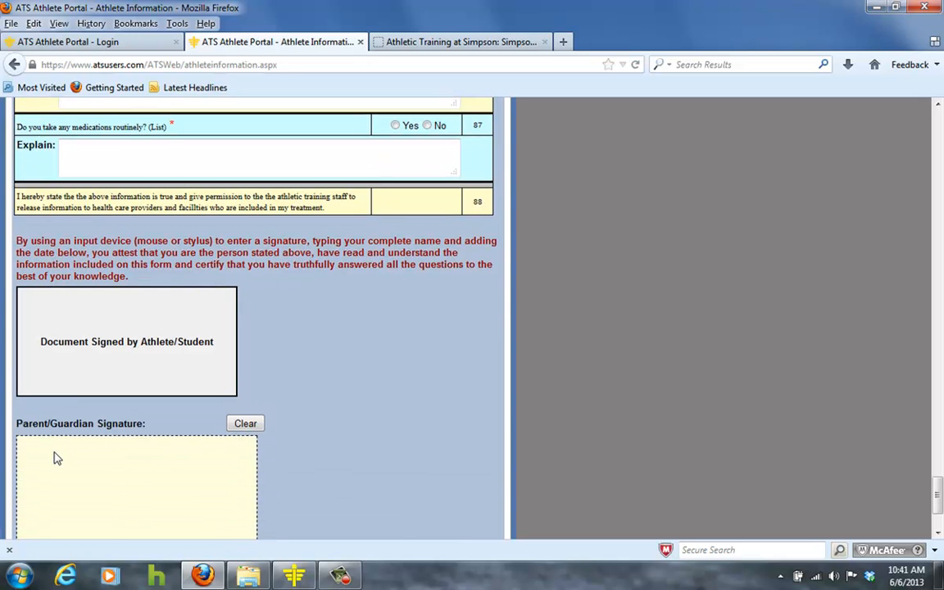
scroll(54, 458, down, 2)
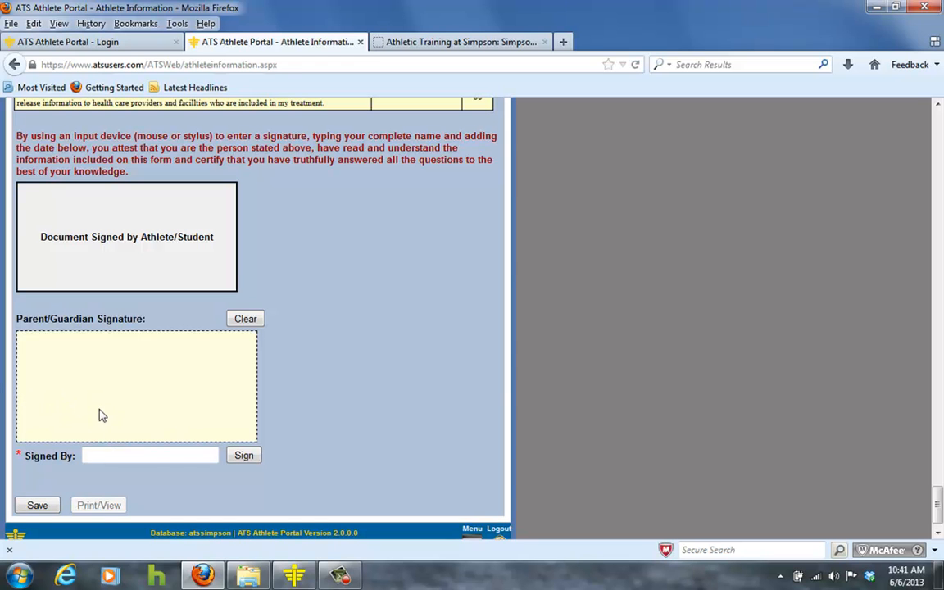
click(104, 455)
- Choose Insurance Form Front as the form name and start a new form
scroll(328, 431, up, 5)
scroll(328, 426, up, 20)
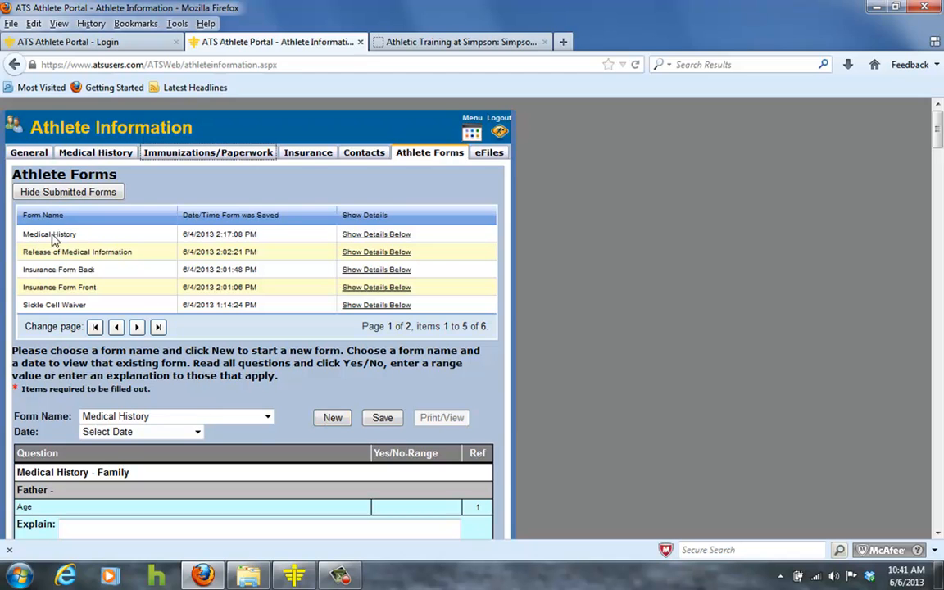
click(267, 416)
click(244, 453)
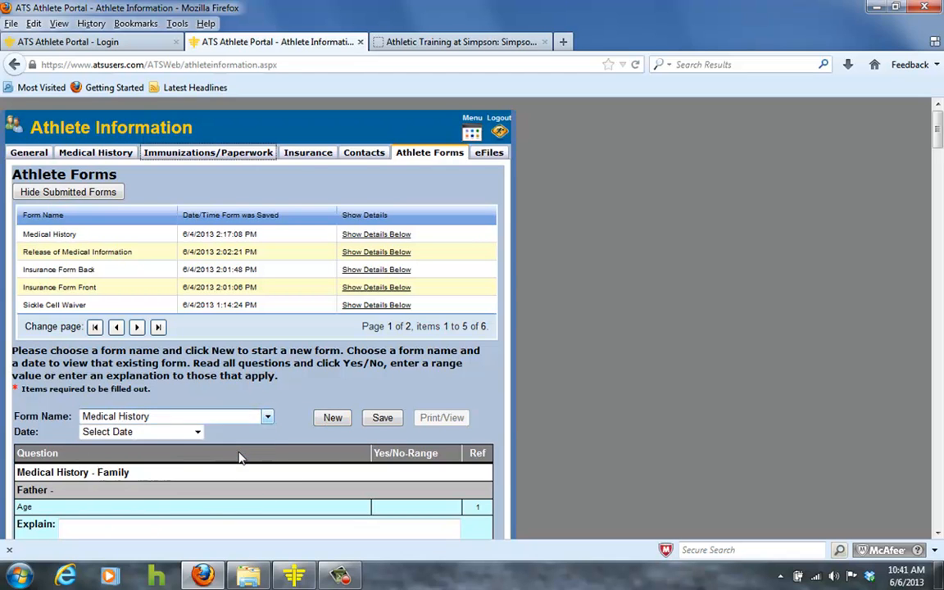
click(333, 418)
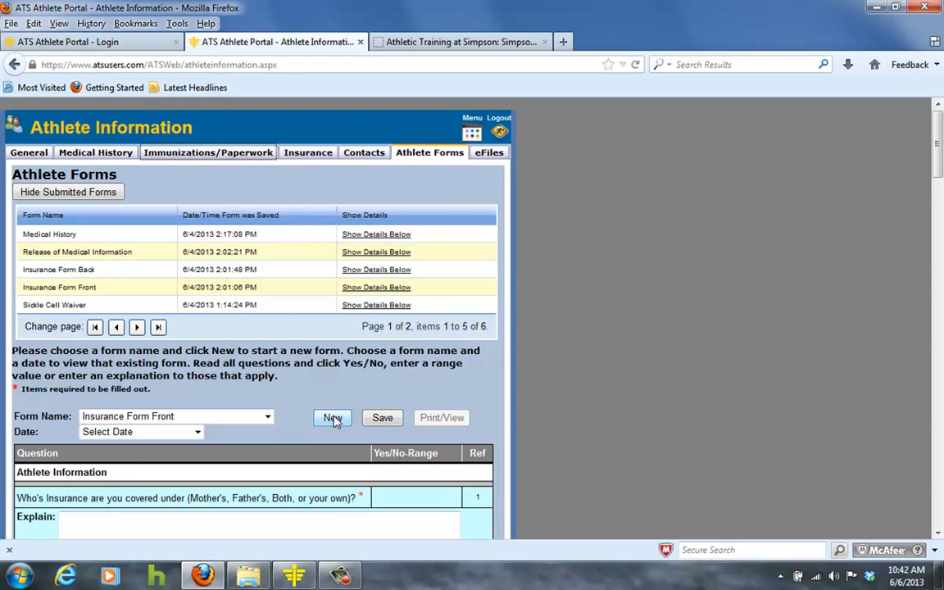
- Scroll through the Insurance Form Front questions for the athlete, father and mother
scroll(223, 400, down, 4)
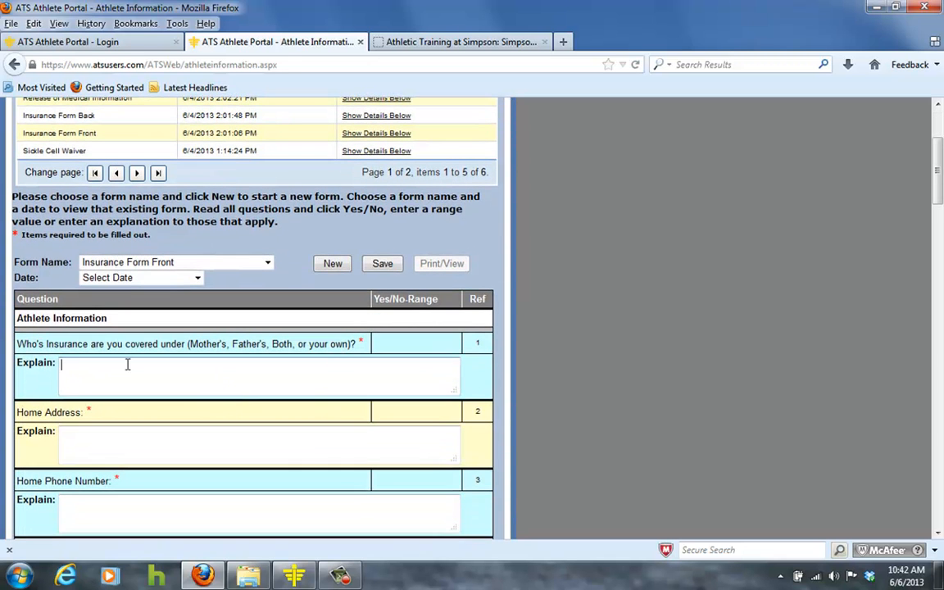
scroll(128, 358, down, 7)
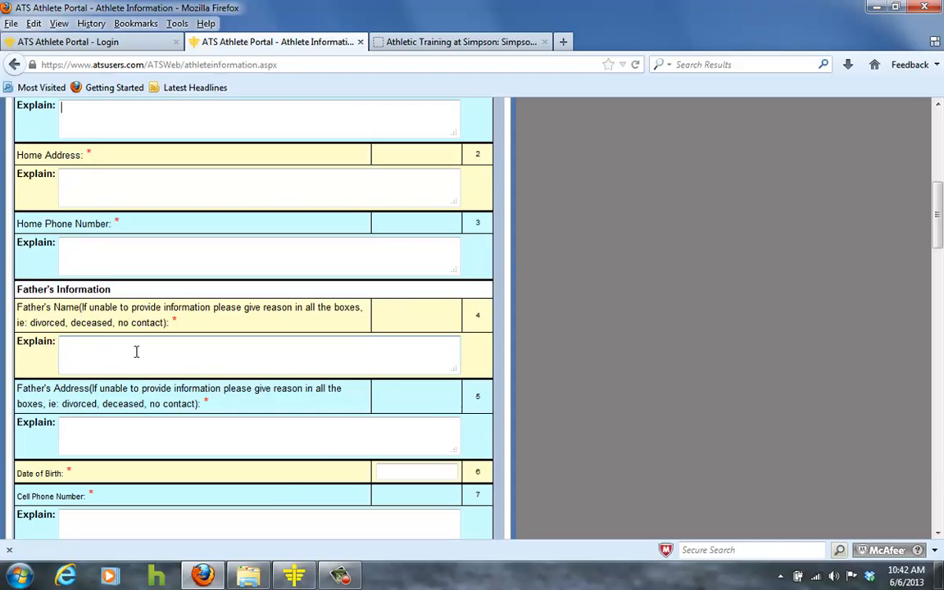
scroll(135, 352, up, 8)
scroll(148, 354, down, 6)
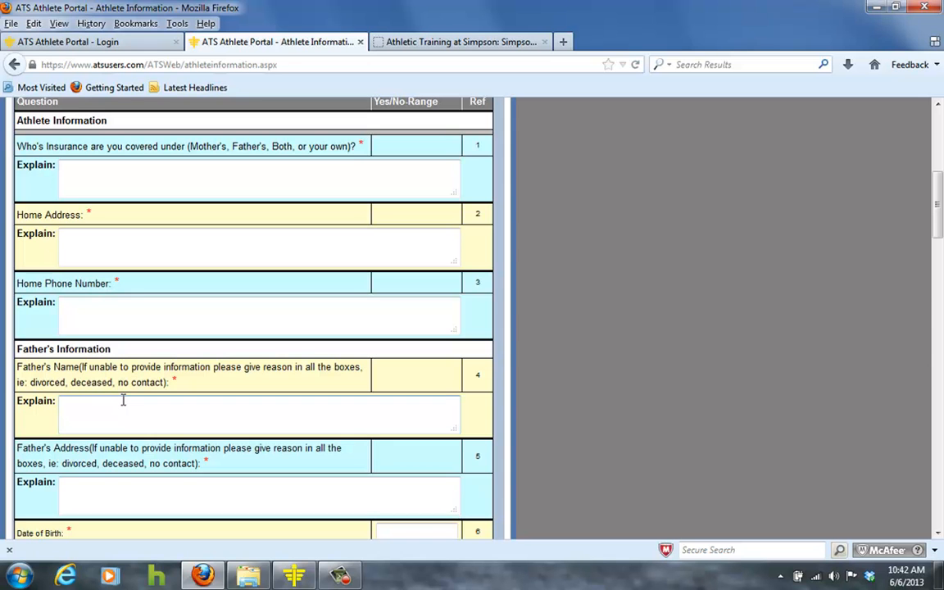
scroll(123, 400, down, 6)
scroll(125, 398, up, 3)
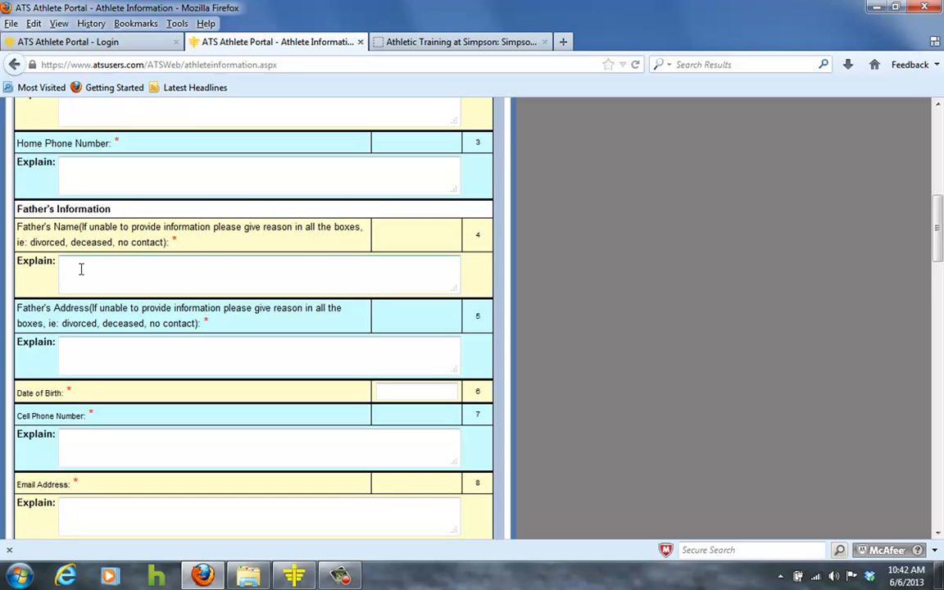
click(81, 268)
scroll(83, 268, down, 2)
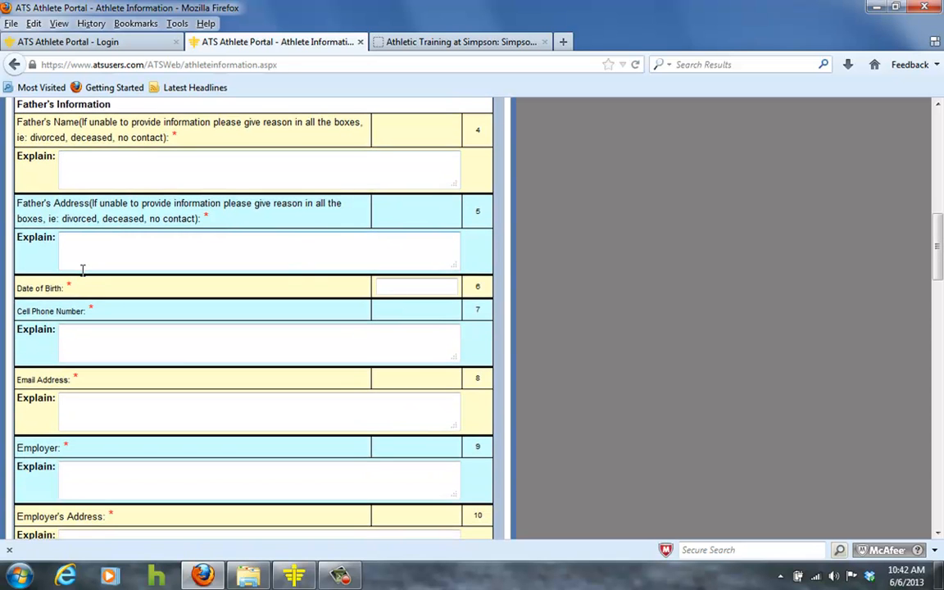
scroll(83, 271, down, 13)
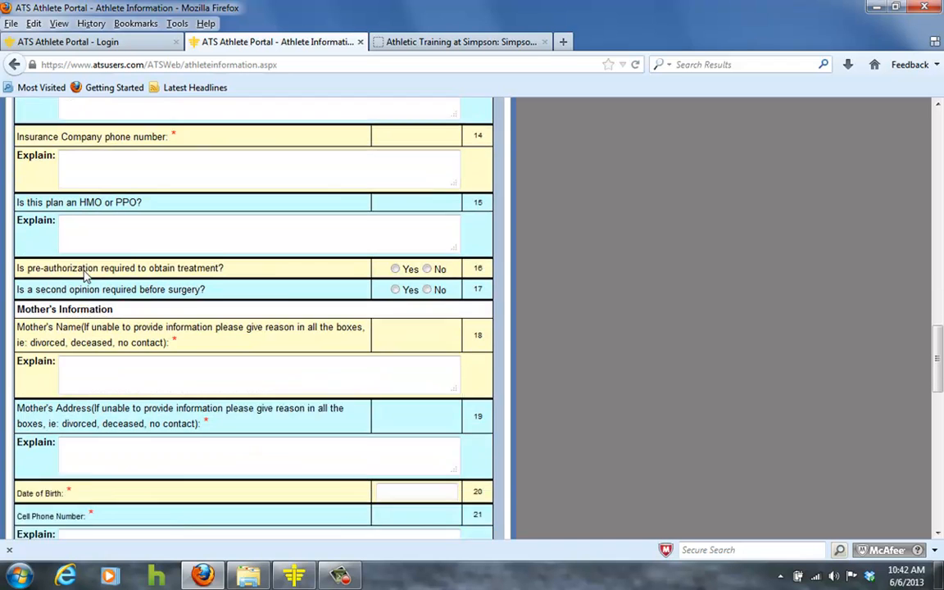
scroll(134, 307, down, 7)
scroll(136, 304, down, 5)
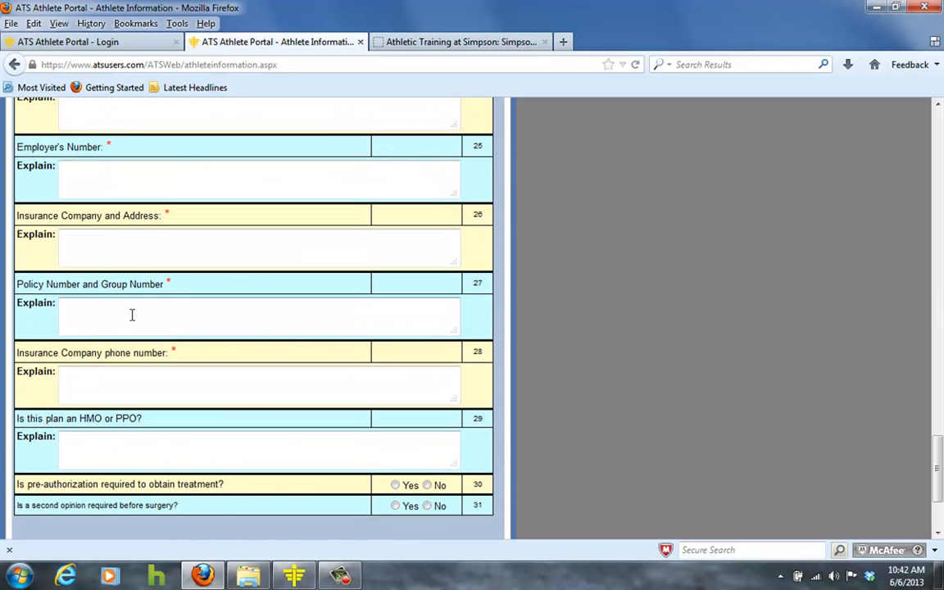
scroll(92, 322, down, 3)
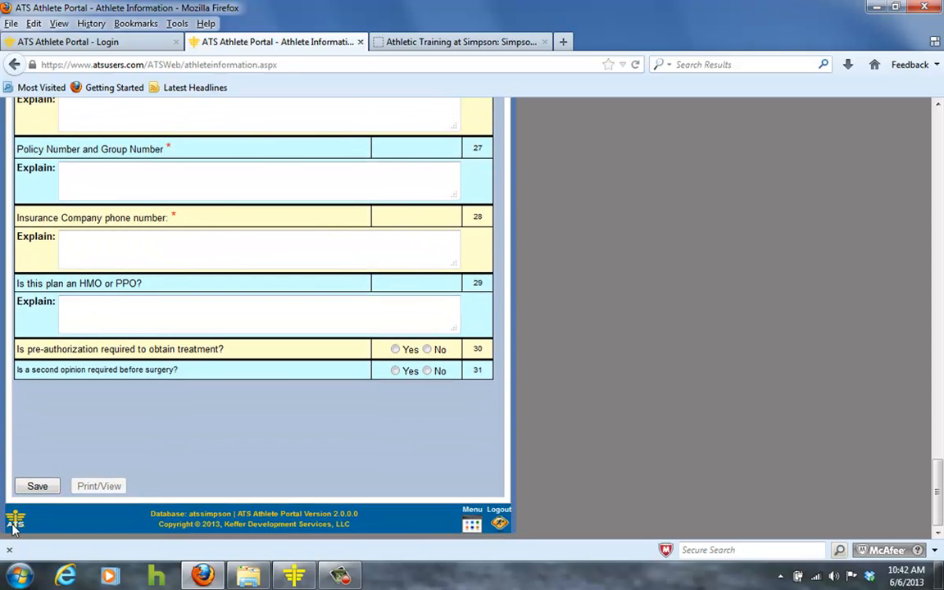
scroll(221, 410, up, 15)
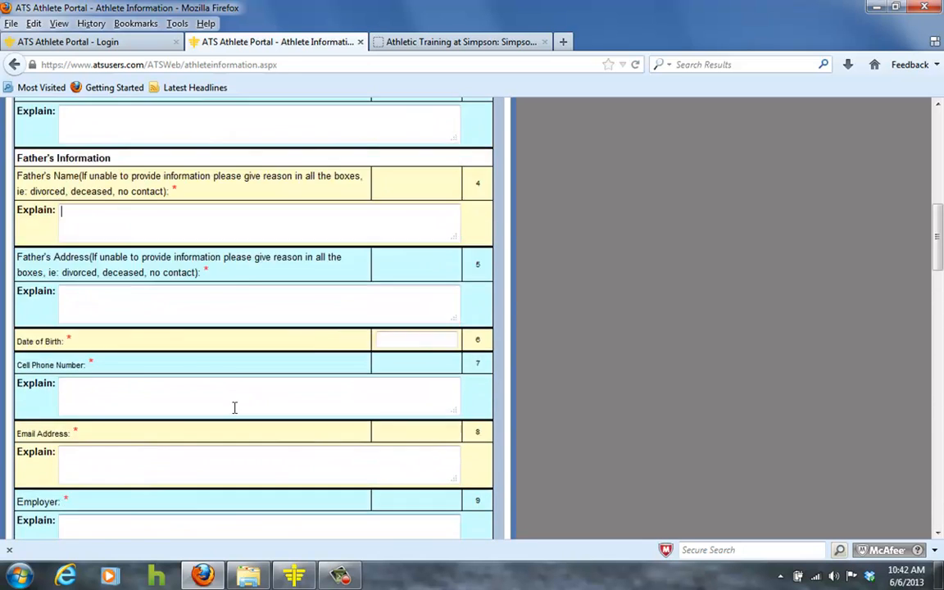
scroll(235, 407, up, 10)
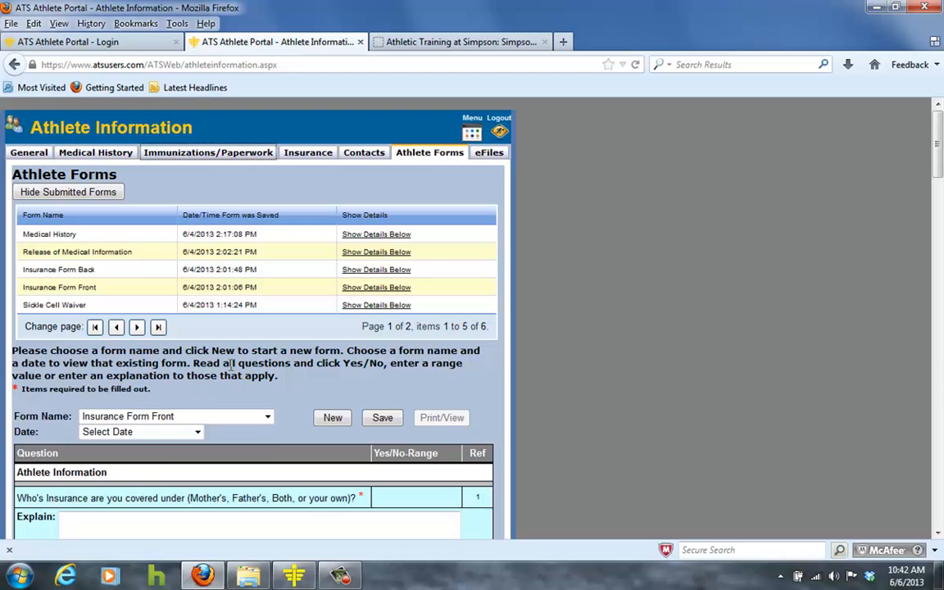
- Choose Insurance Form Back as the form name and start a new form
click(267, 416)
click(243, 466)
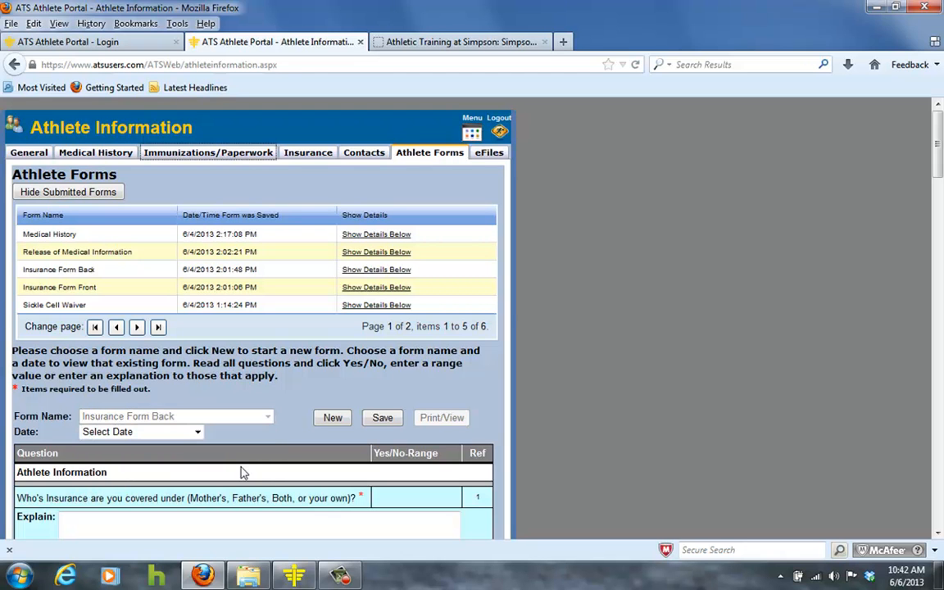
click(333, 420)
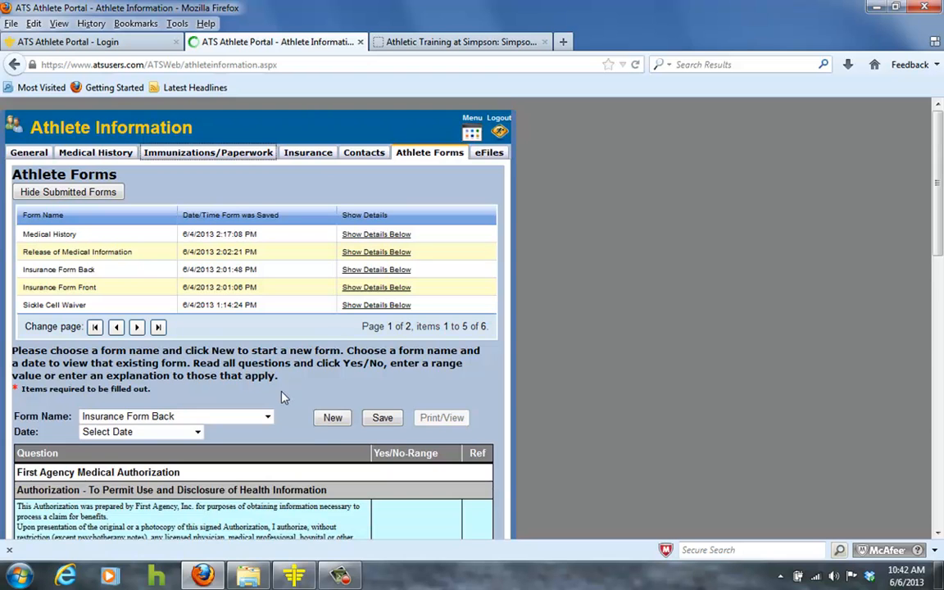
- Review the Insurance Form Back authorization text and its athlete and parent signature fields
scroll(286, 404, down, 4)
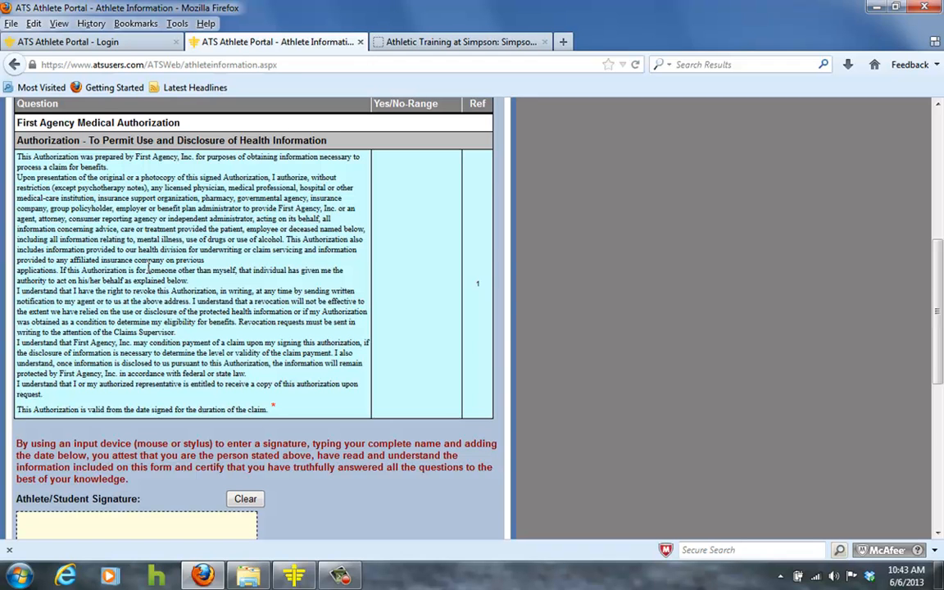
scroll(140, 254, down, 2)
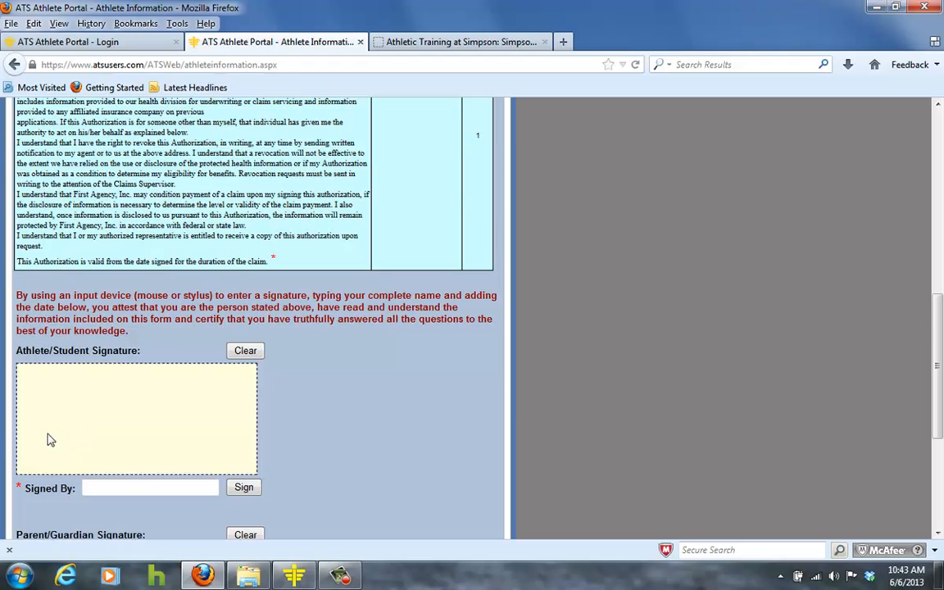
click(108, 488)
scroll(213, 480, down, 2)
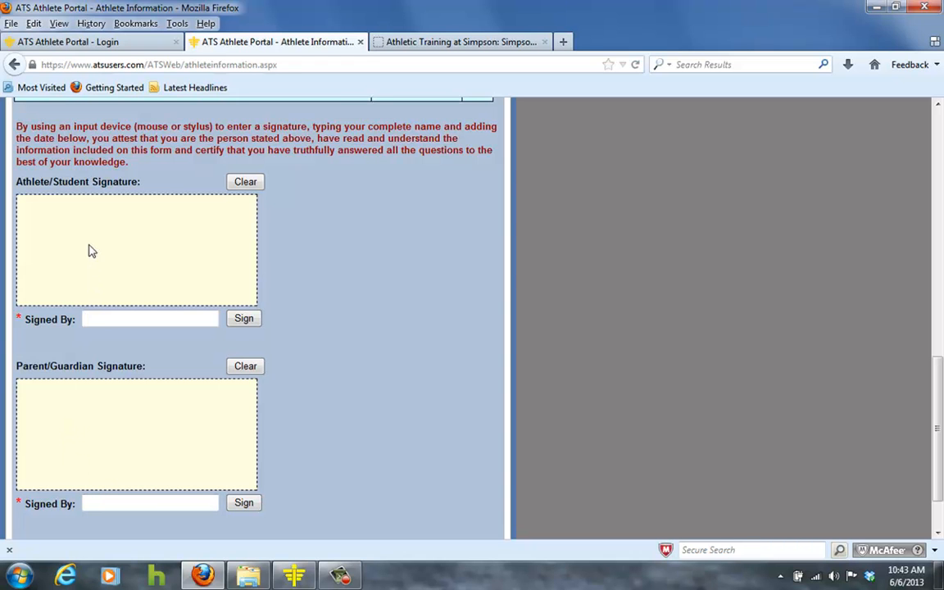
scroll(285, 451, down, 2)
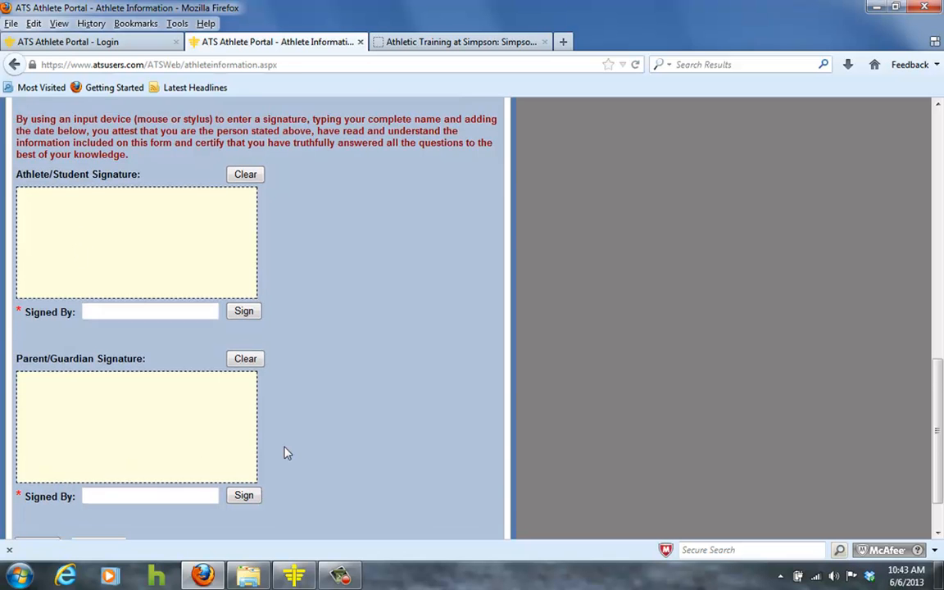
click(45, 487)
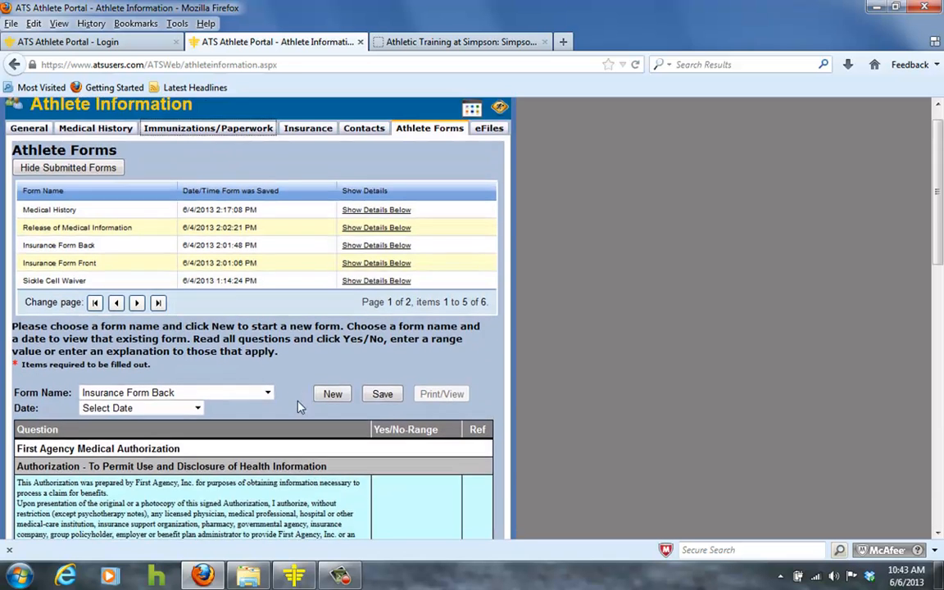
- Choose Sickle Cell Waiver as the form name and start a new form
click(267, 416)
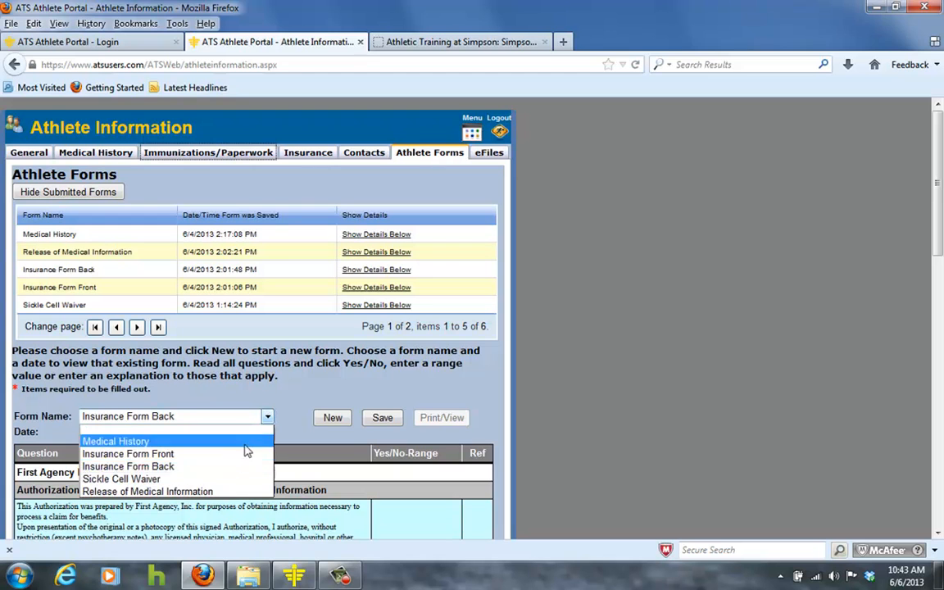
click(238, 478)
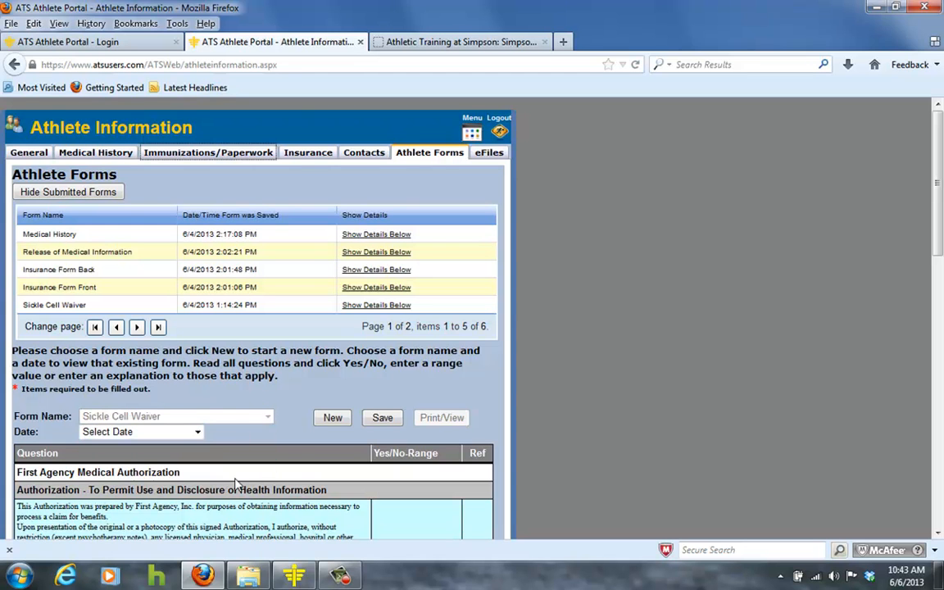
click(333, 418)
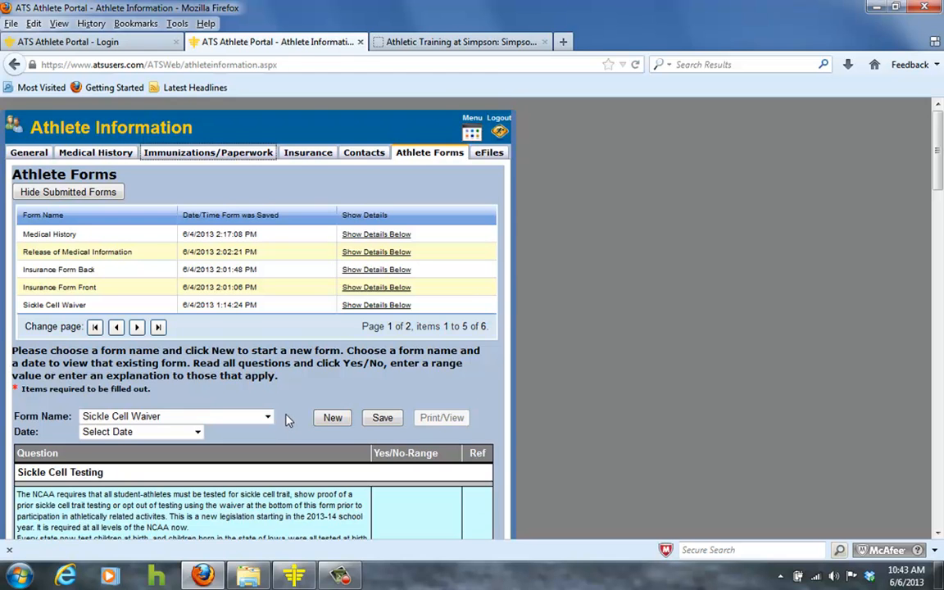
- Scroll through the Sickle Cell Waiver information and its prior test results fields
scroll(287, 419, down, 4)
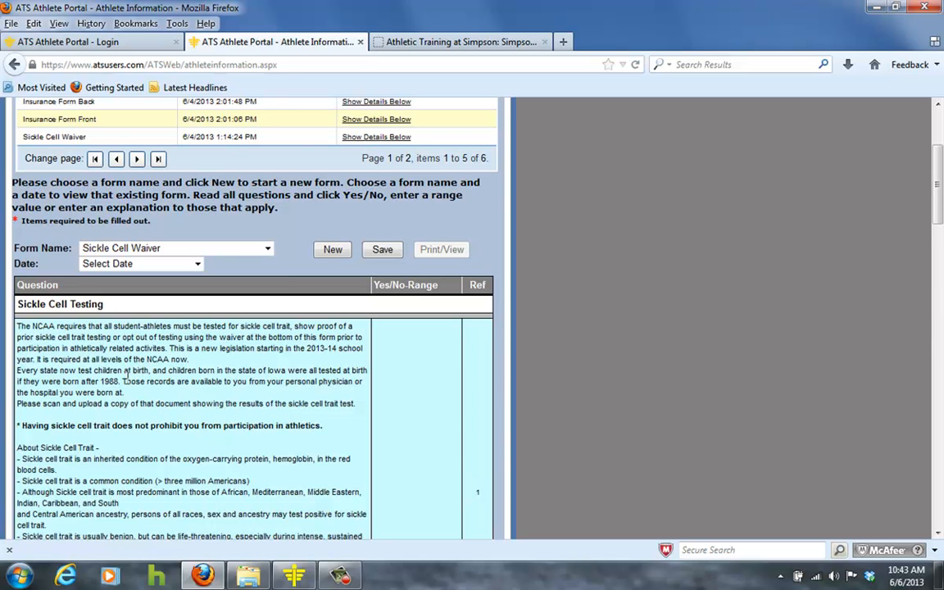
scroll(109, 425, down, 3)
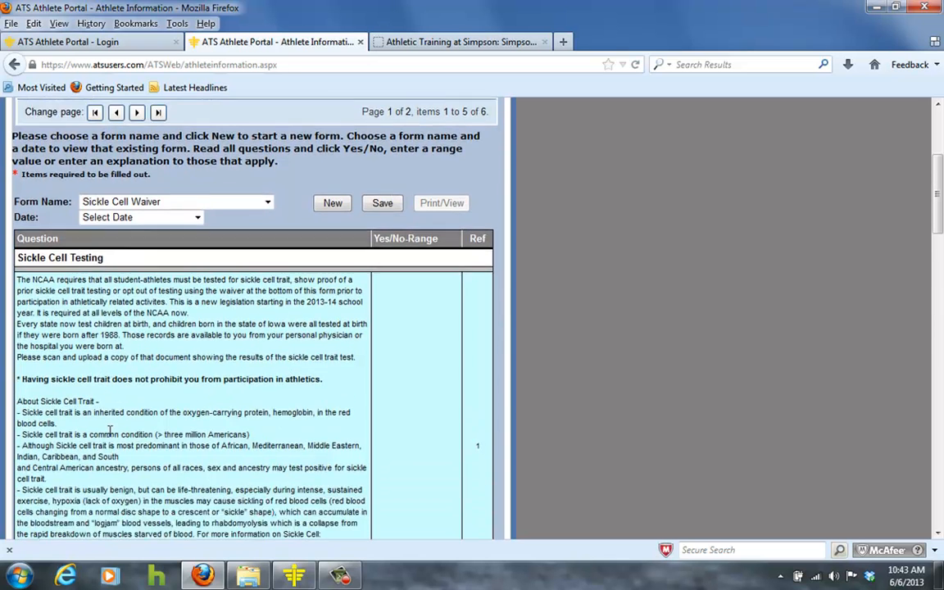
scroll(109, 426, down, 3)
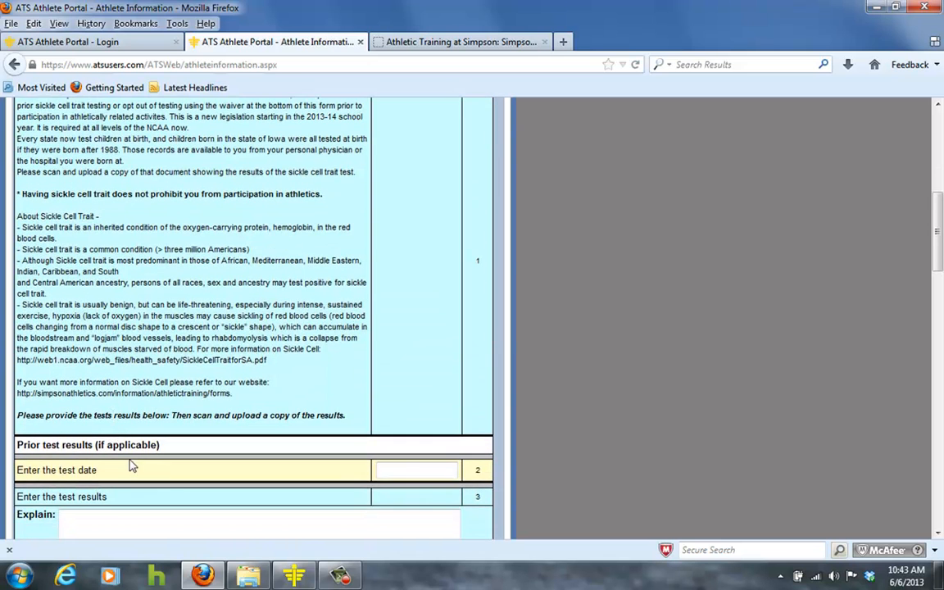
scroll(170, 481, down, 1)
scroll(173, 475, down, 3)
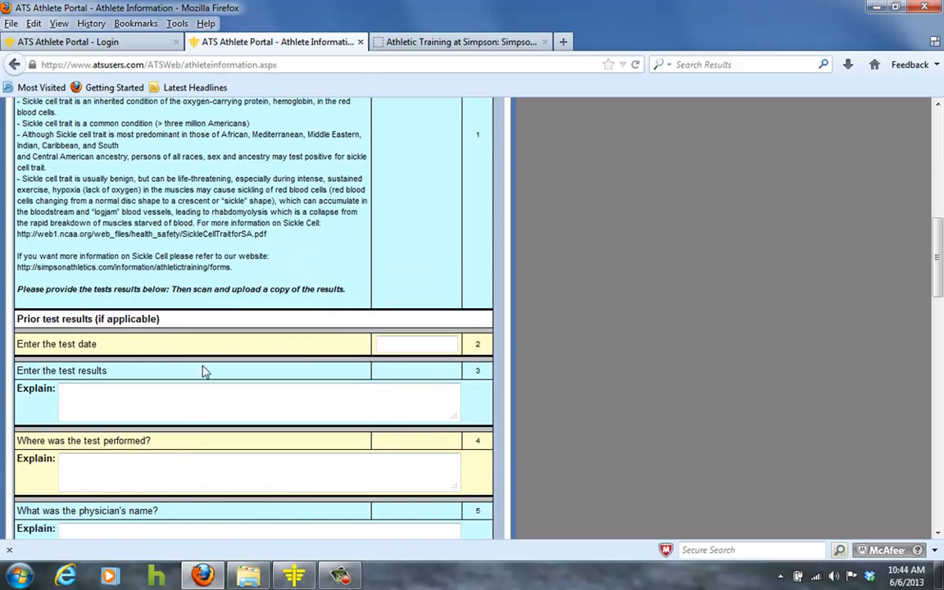
click(414, 345)
click(98, 401)
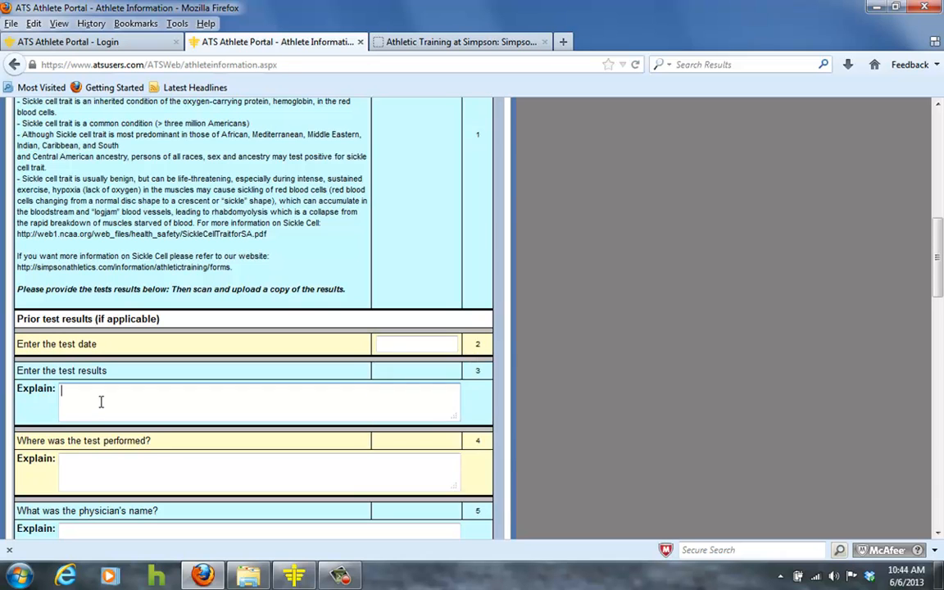
scroll(103, 401, down, 1)
scroll(104, 401, down, 3)
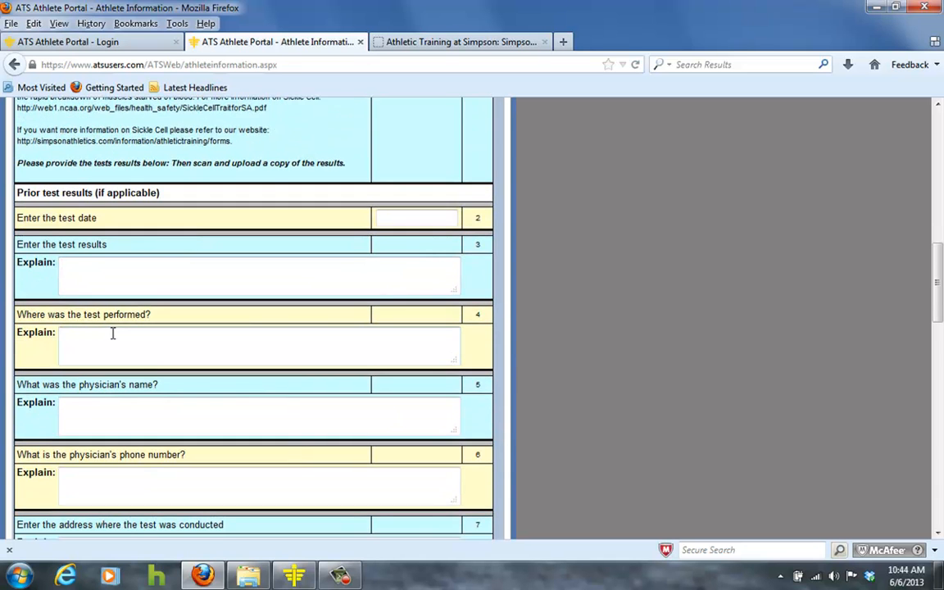
- Scroll through the Sickle Cell Waiver's liability waiver section and back up to the top of the form
scroll(125, 416, down, 4)
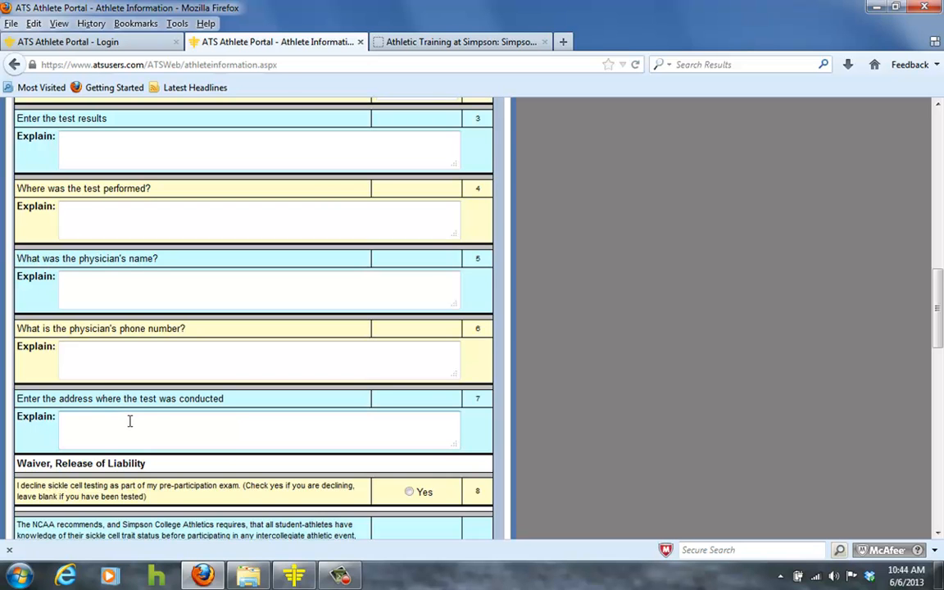
scroll(128, 421, down, 2)
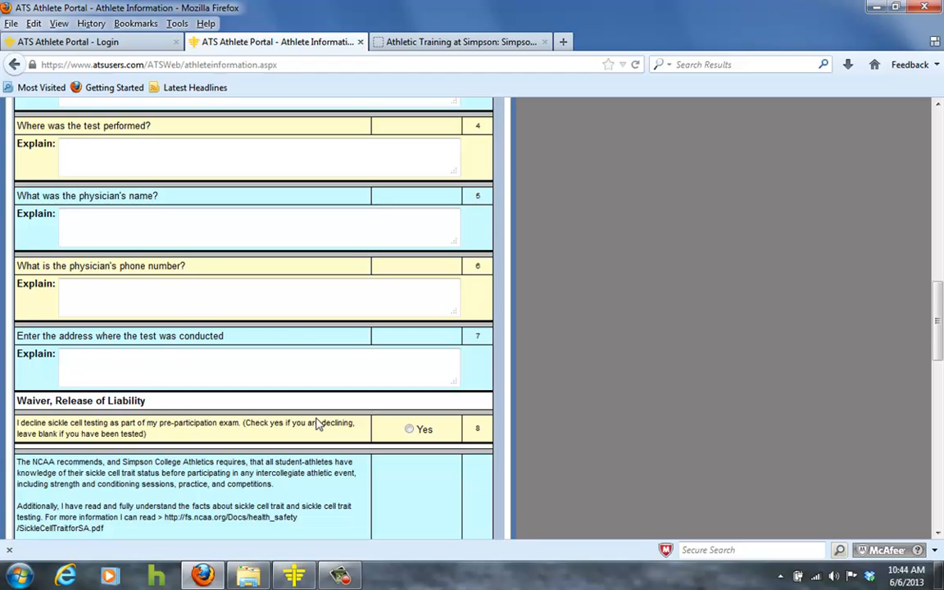
click(409, 431)
scroll(316, 262, up, 4)
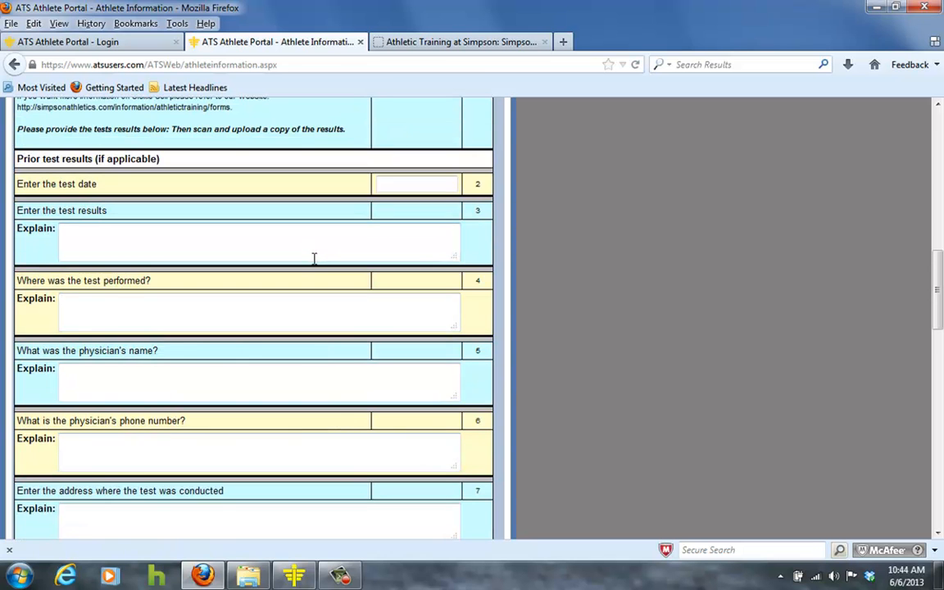
scroll(315, 258, up, 4)
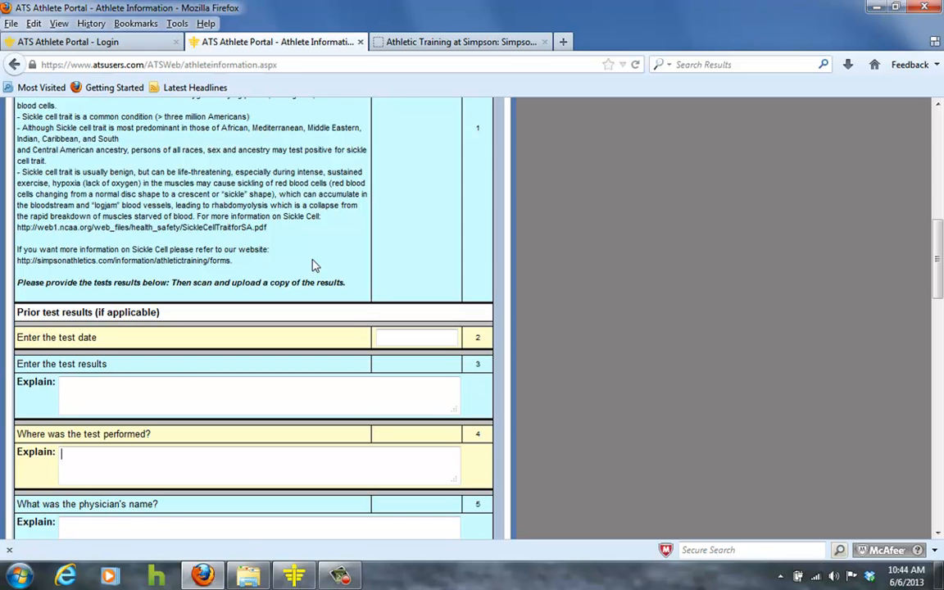
scroll(315, 265, up, 15)
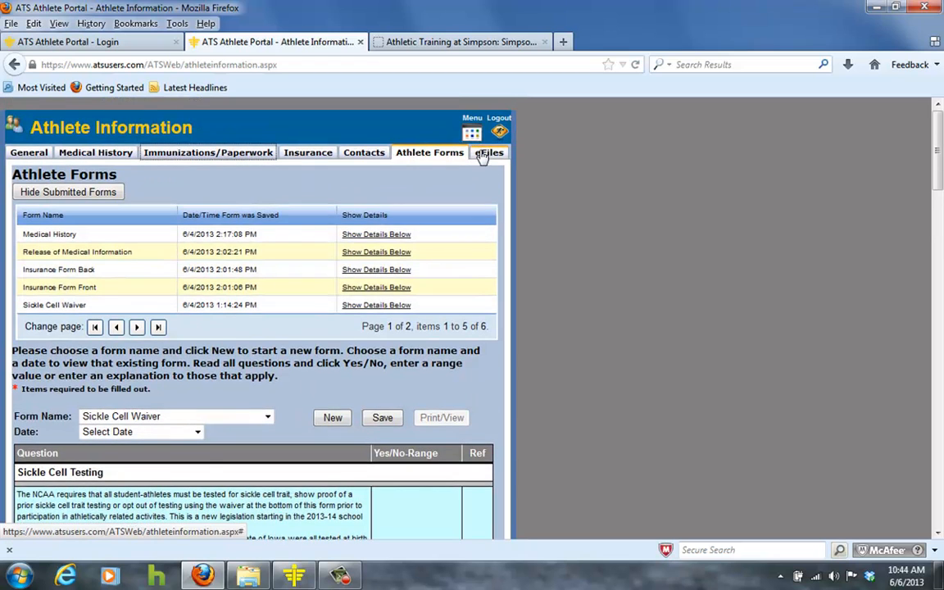
- Review the waiver release text and the signature fields, then save the Sickle Cell Waiver form
scroll(337, 211, down, 15)
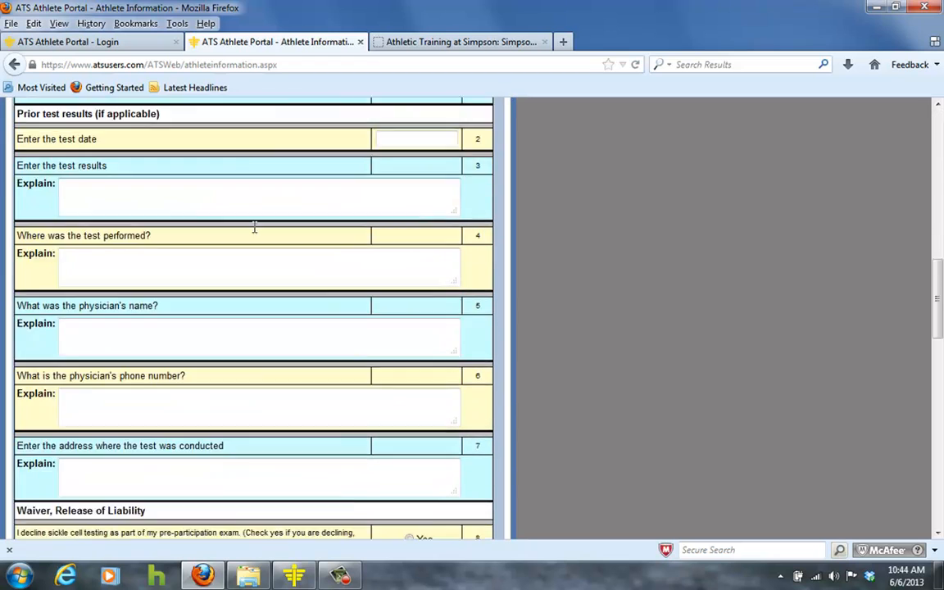
scroll(254, 228, down, 7)
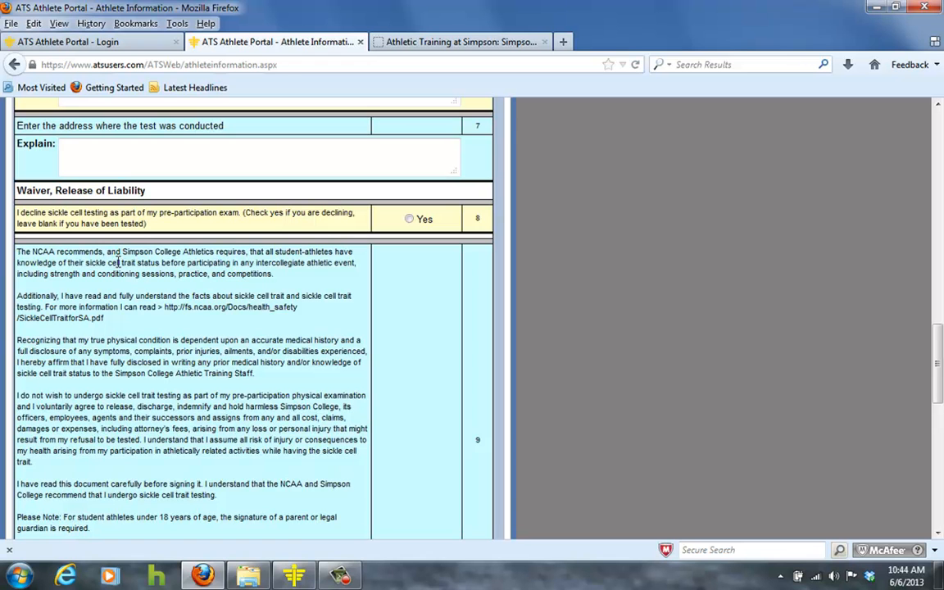
scroll(107, 246, down, 1)
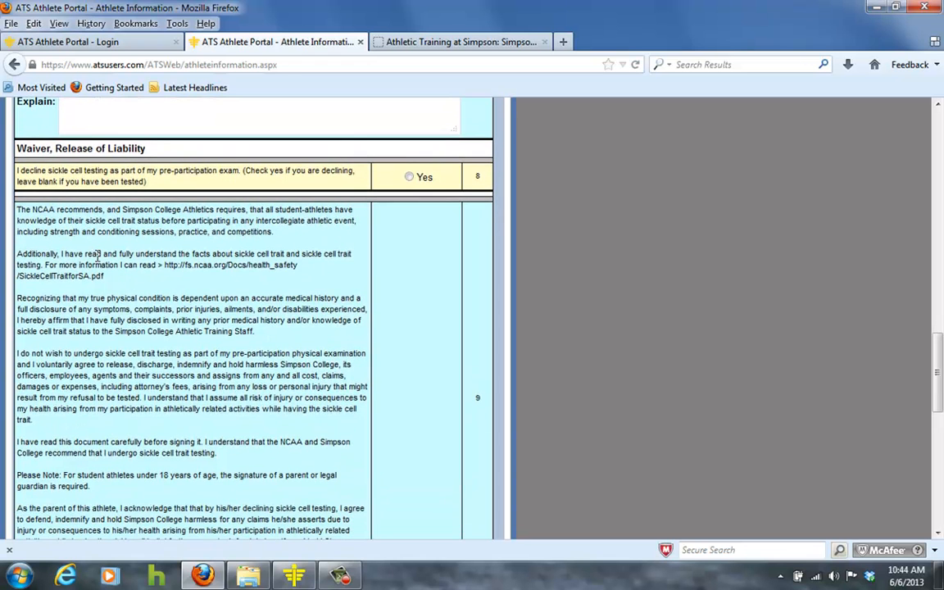
drag(165, 265, 254, 279)
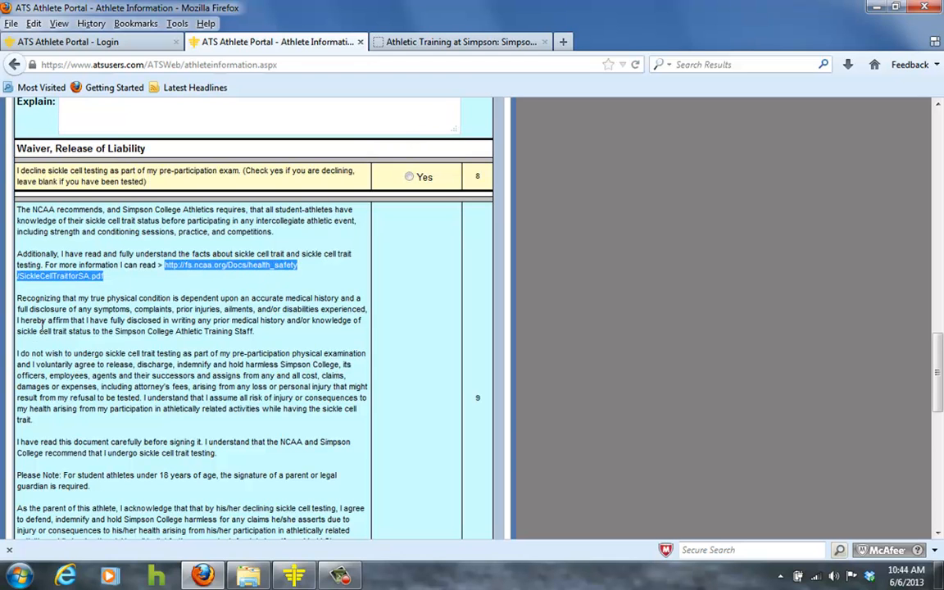
scroll(93, 315, down, 3)
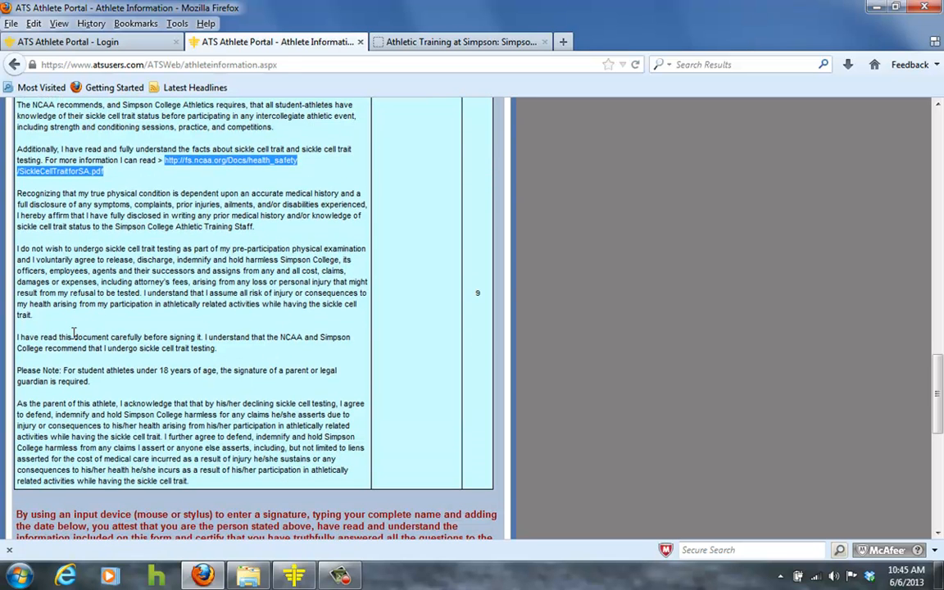
scroll(82, 342, down, 7)
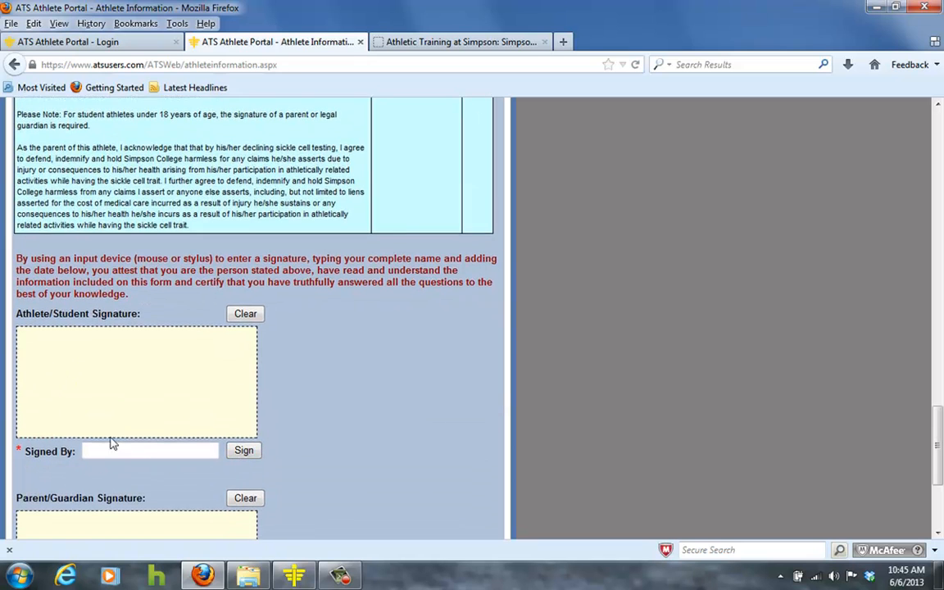
scroll(82, 435, down, 3)
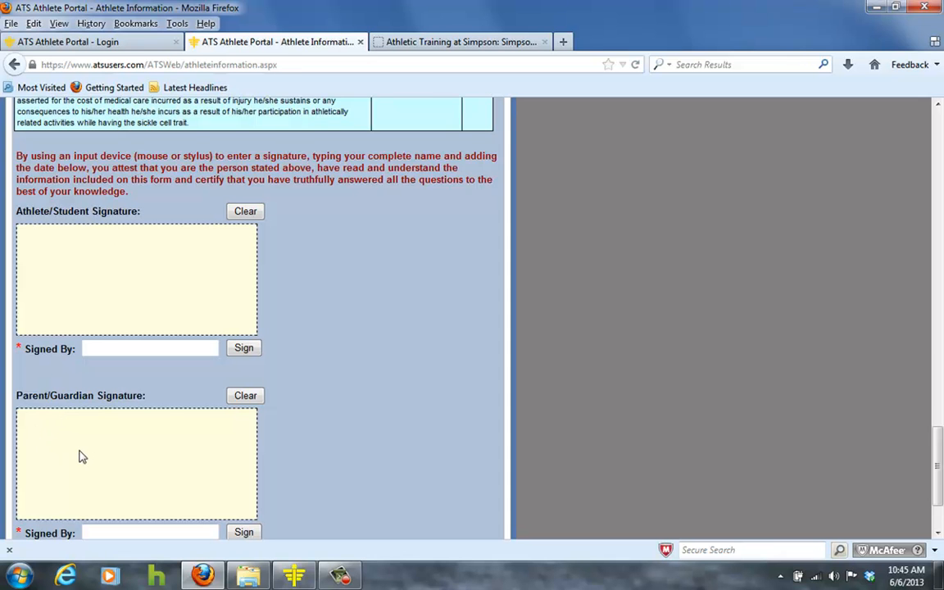
scroll(310, 466, down, 1)
scroll(310, 465, down, 2)
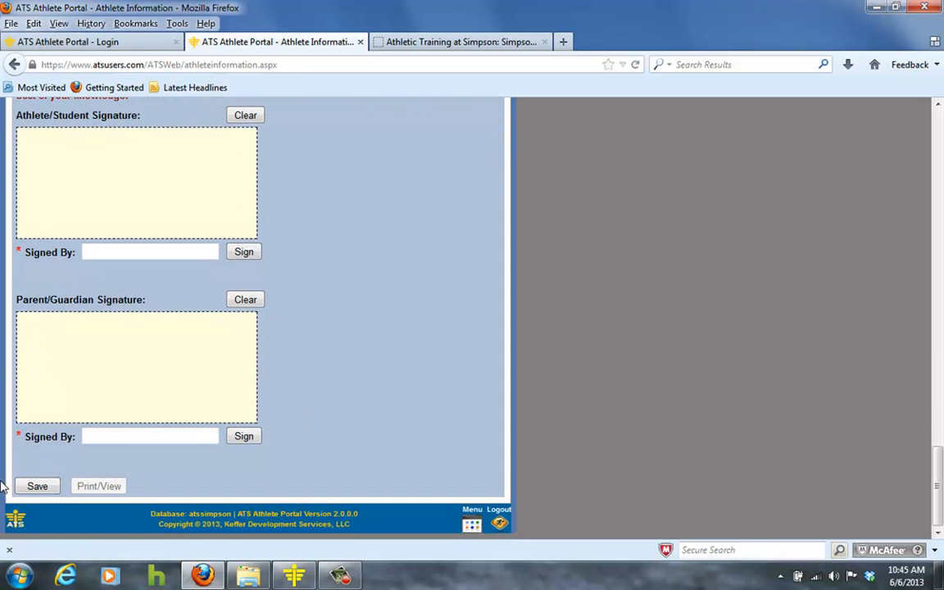
click(36, 487)
scroll(346, 402, up, 15)
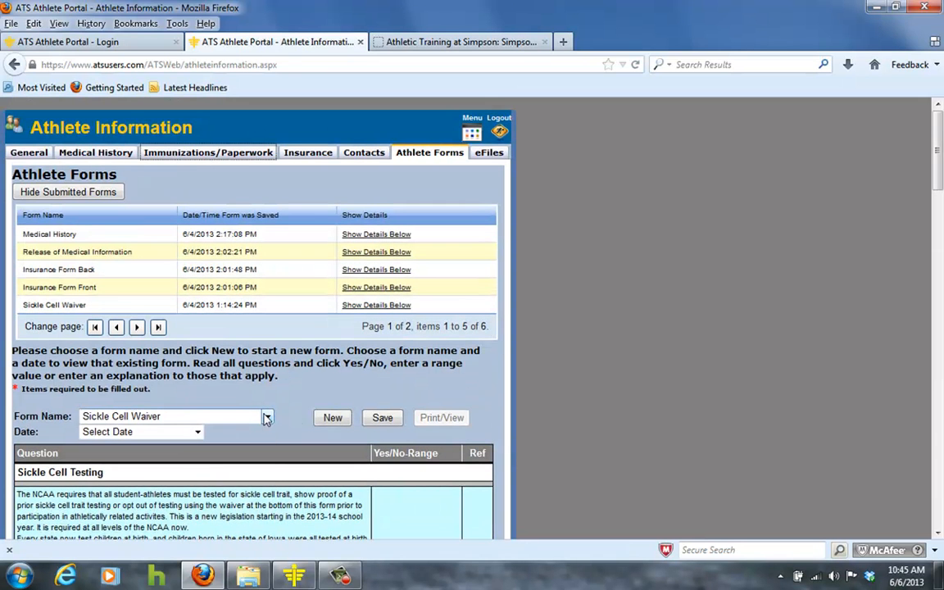
- Choose Release of Medical Information as the form name and start a new form
click(267, 418)
click(229, 490)
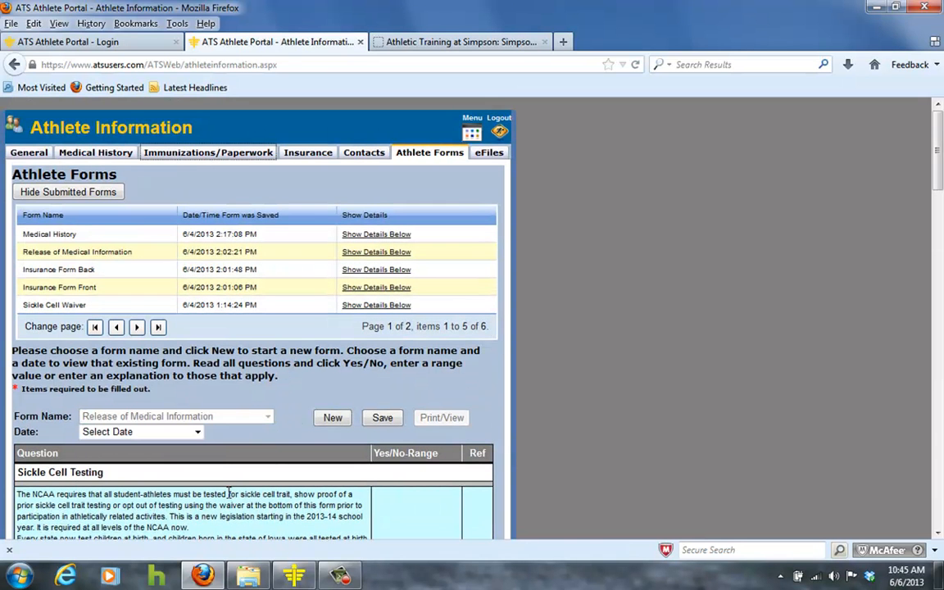
click(332, 419)
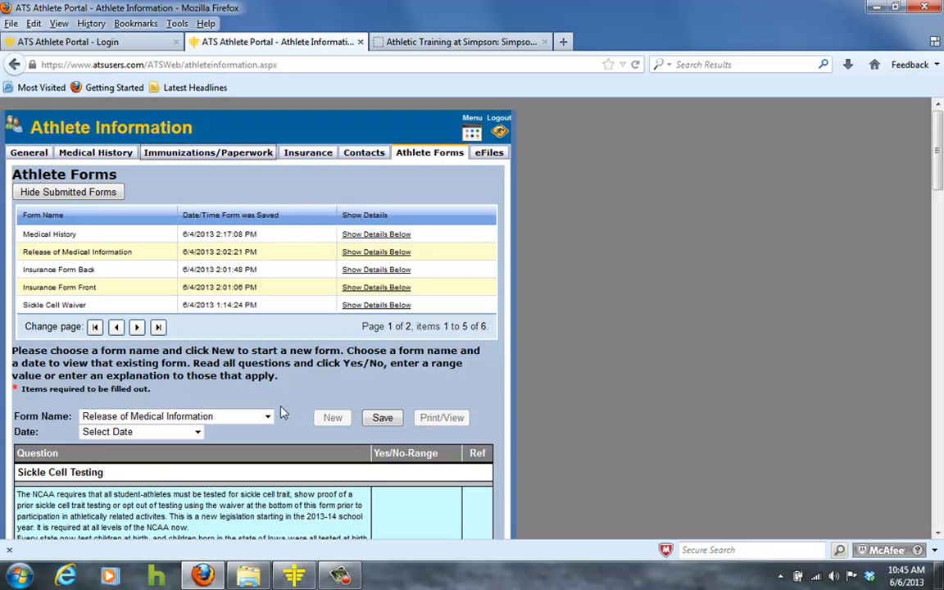
- Initial the Athletic Health Care Staff and Athletic Training students release area with tt
scroll(188, 381, down, 6)
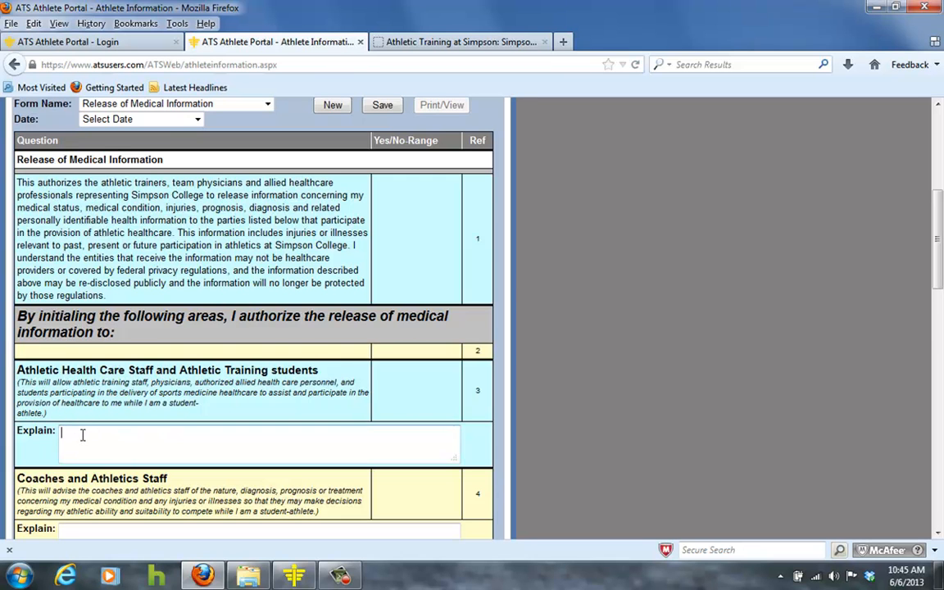
text(tt)
scroll(81, 442, down, 4)
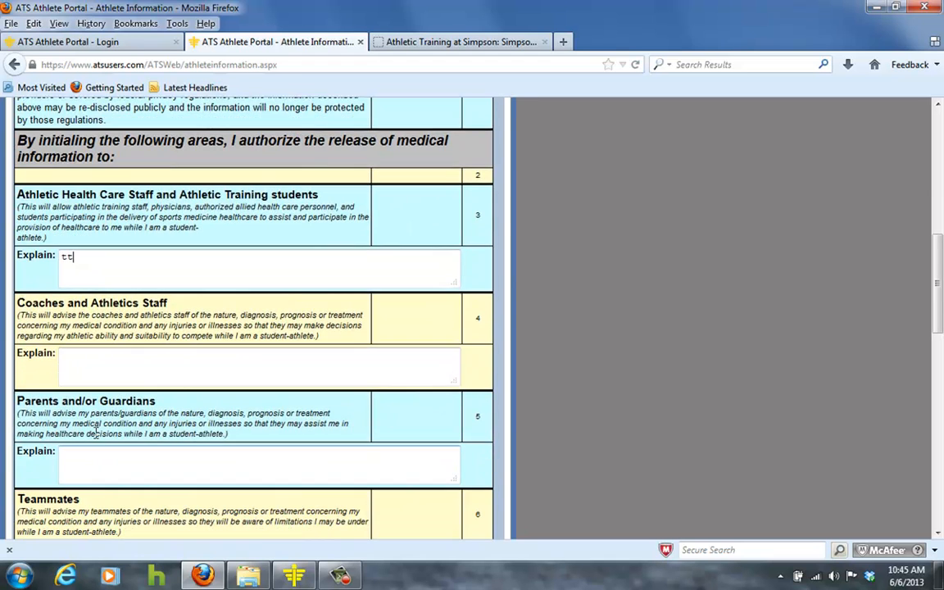
scroll(85, 455, down, 3)
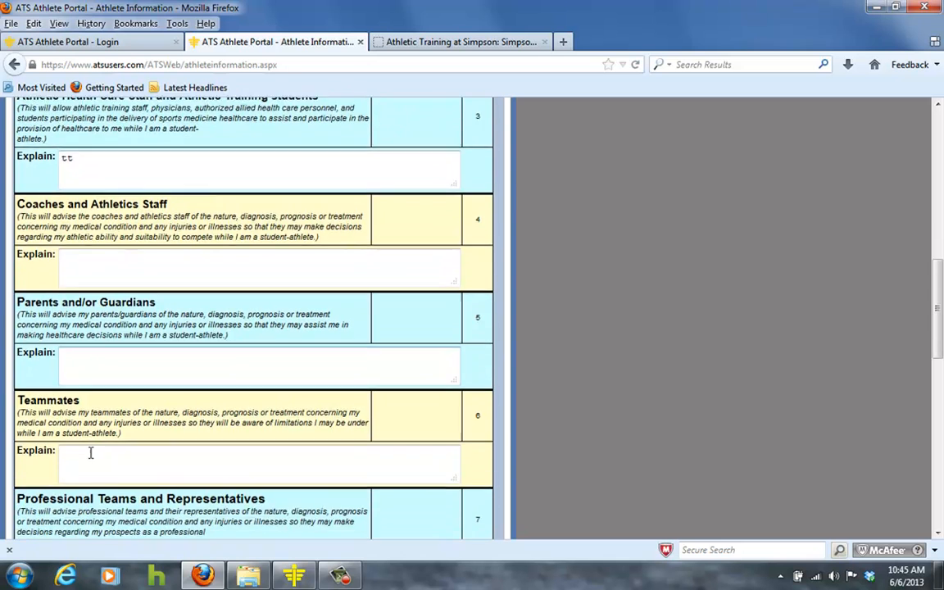
- Scroll through the remaining release areas and signature section of the Release of Medical Information form
scroll(91, 453, down, 1)
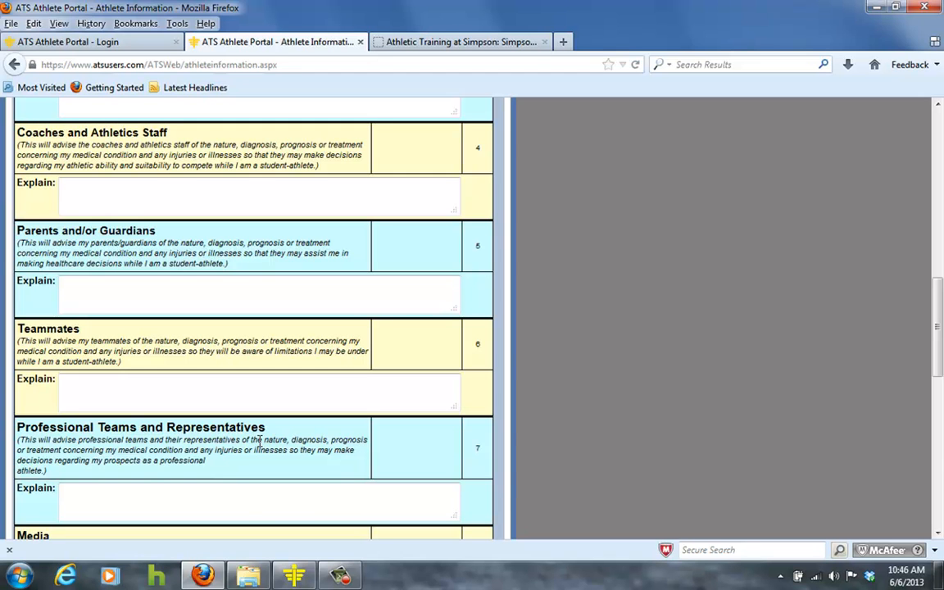
scroll(259, 443, down, 5)
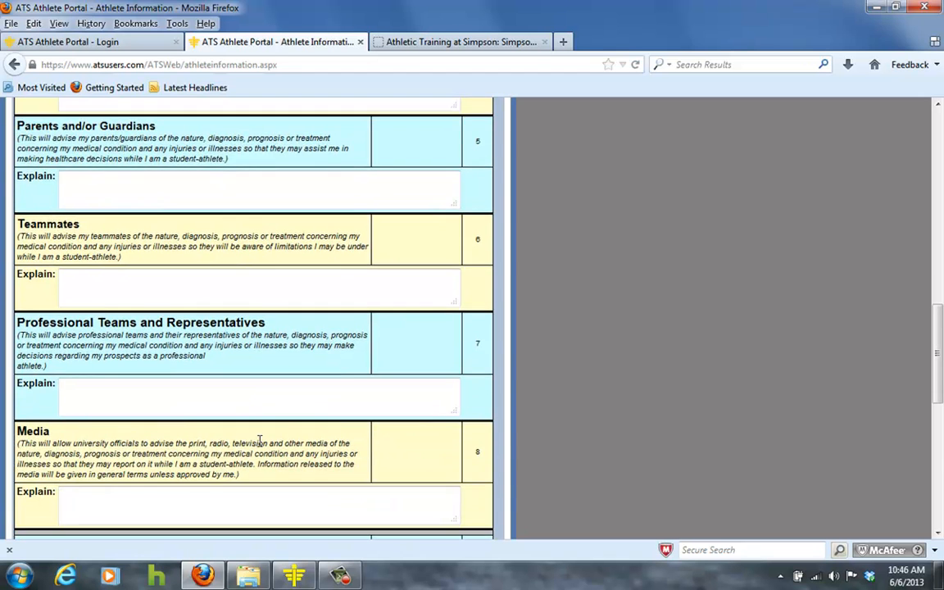
click(202, 394)
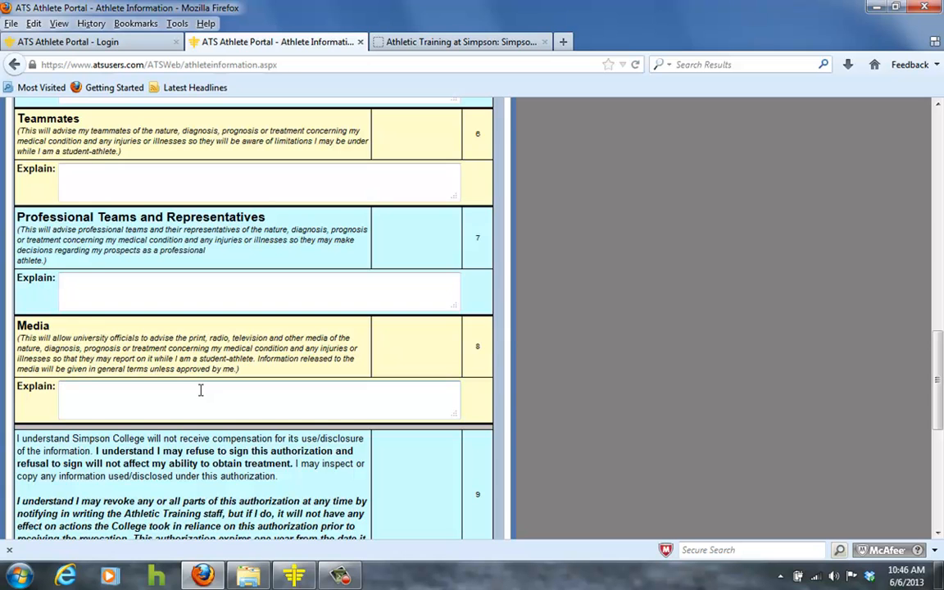
scroll(201, 392, down, 4)
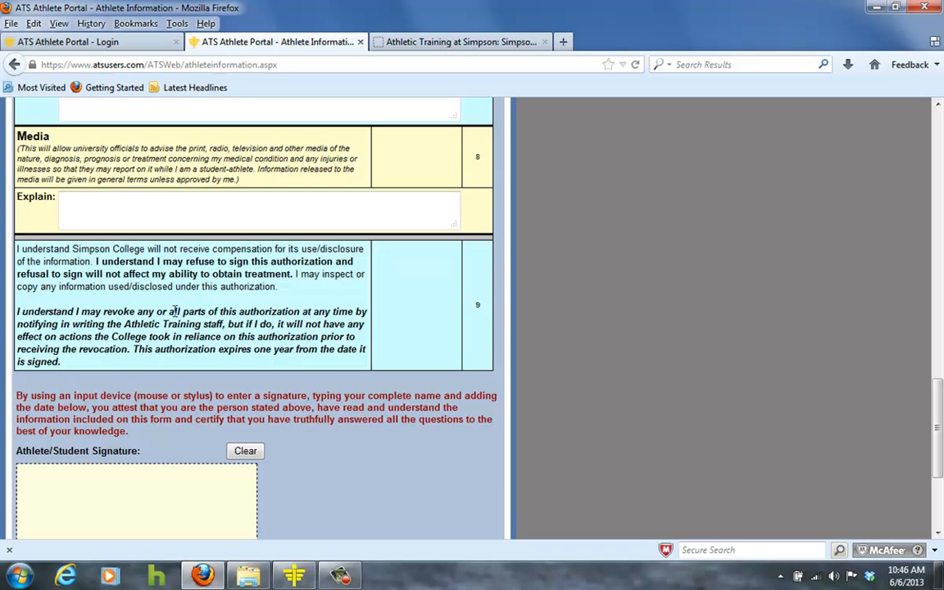
scroll(174, 311, down, 2)
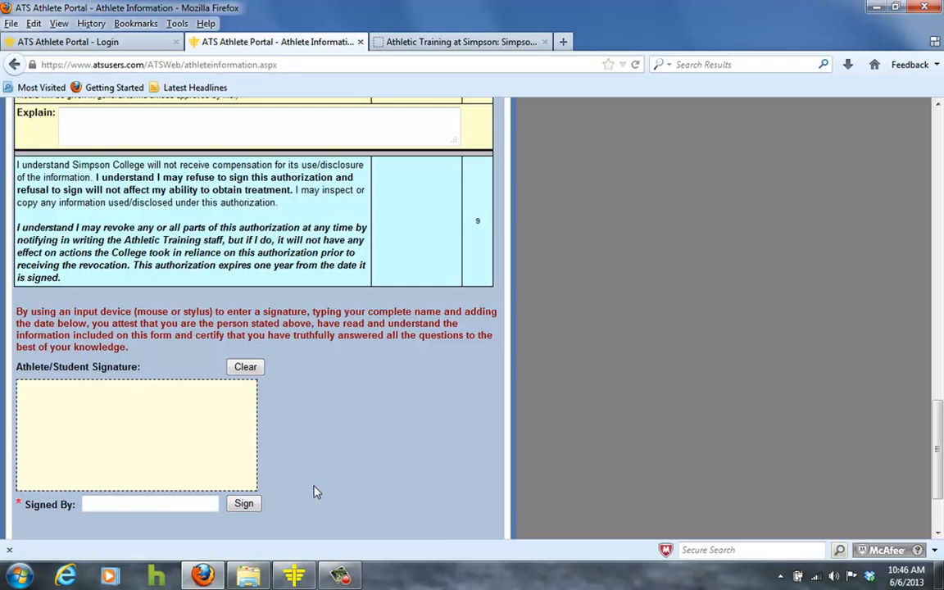
scroll(246, 479, down, 2)
scroll(333, 391, up, 20)
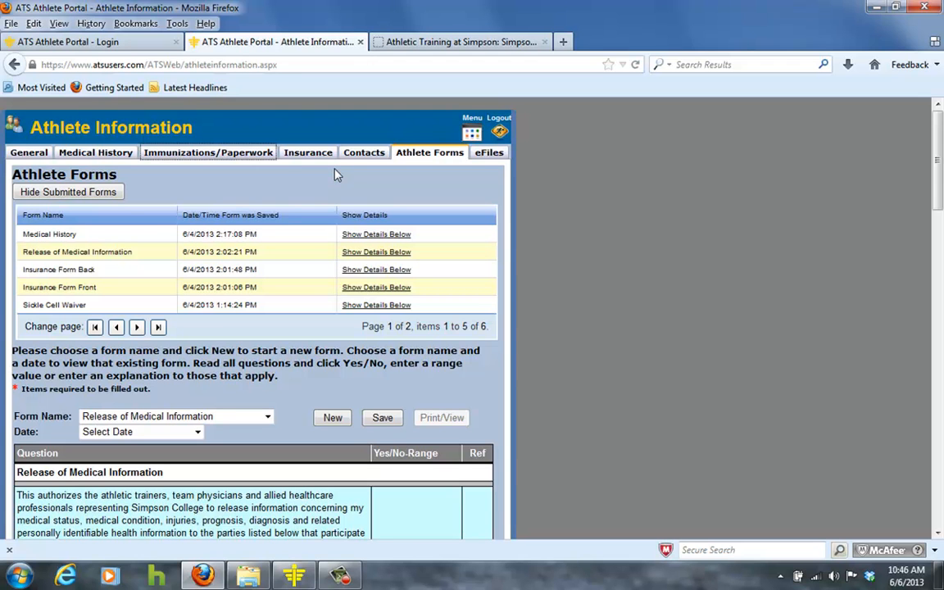
- Open the Immunizations/Paperwork section and view both pages of the submitted paperwork list
click(188, 154)
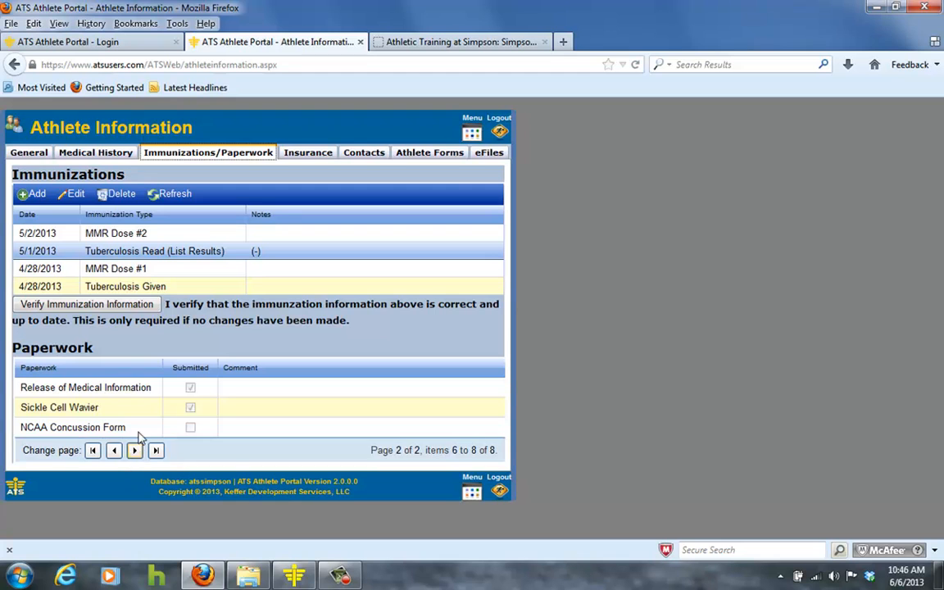
click(190, 409)
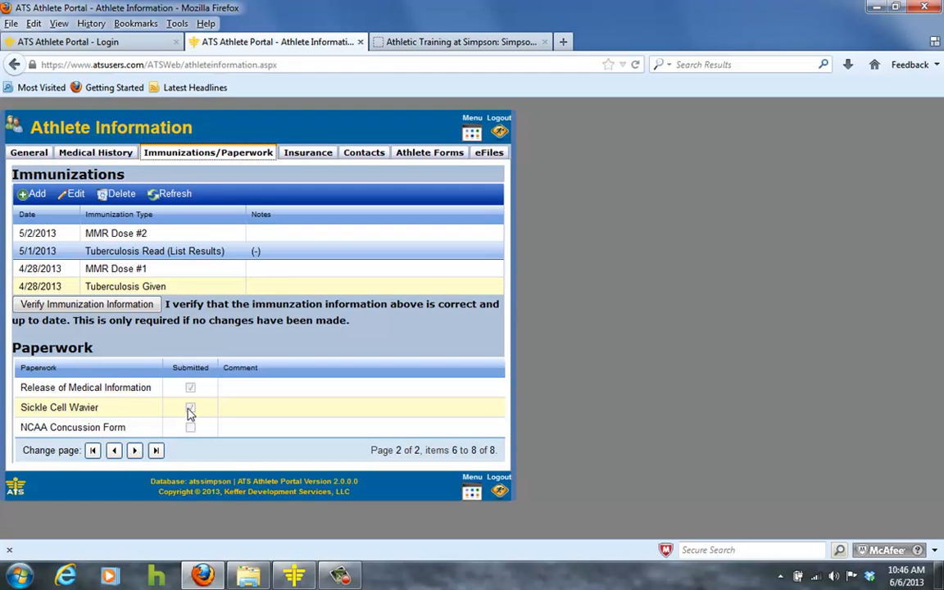
click(114, 450)
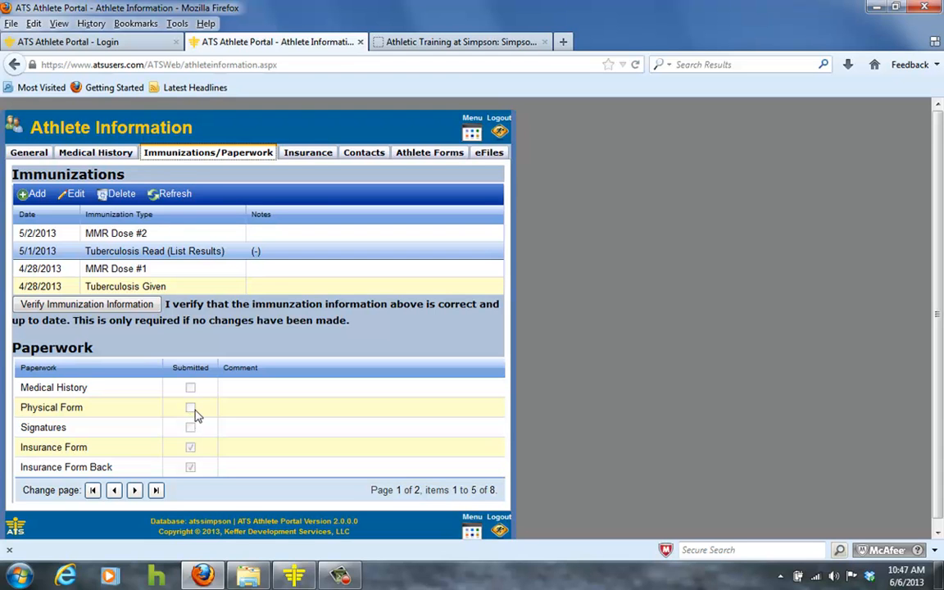
- Open the eFiles section and browse the staff-provided electronic files and the document upload area
click(489, 153)
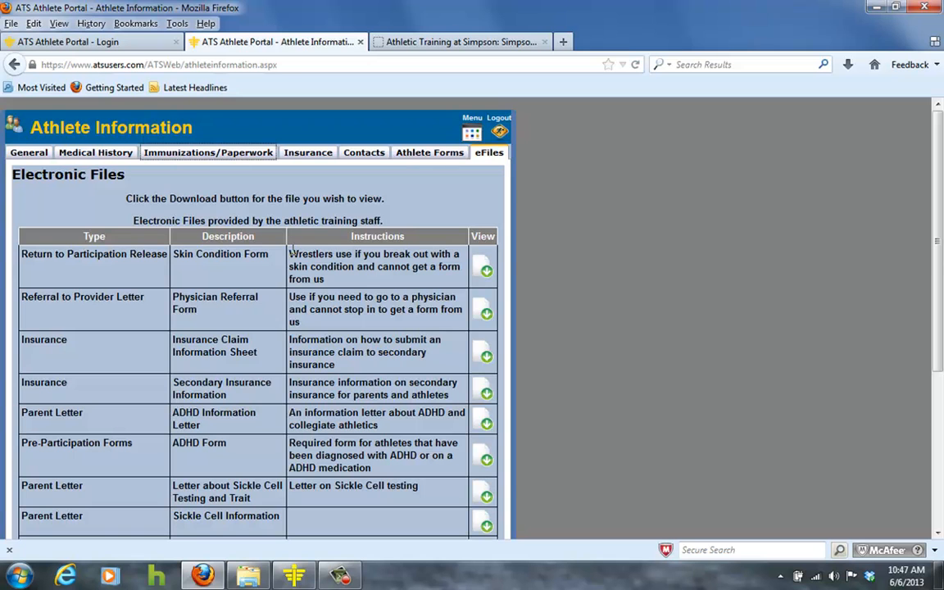
scroll(290, 255, down, 5)
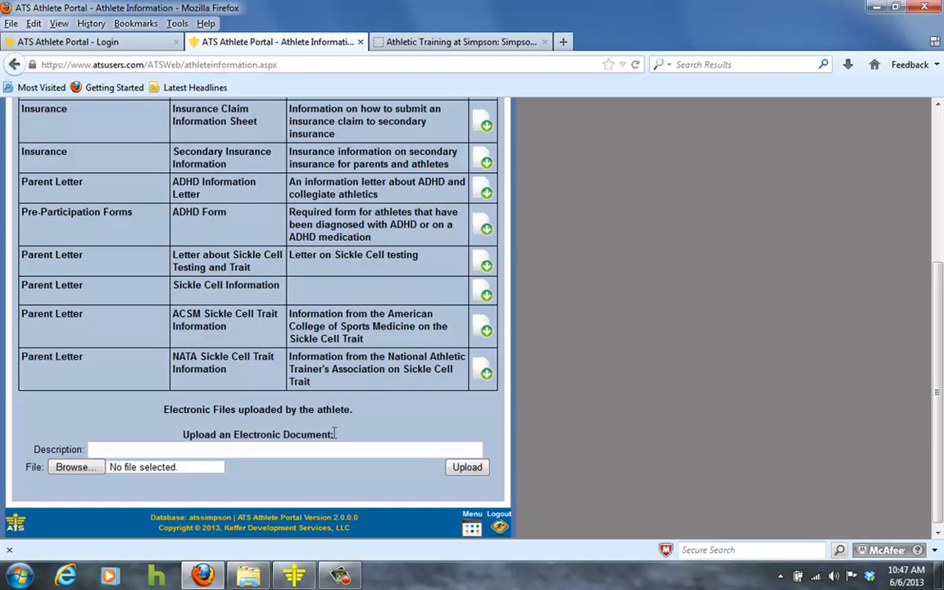
click(183, 448)
scroll(385, 388, up, 5)
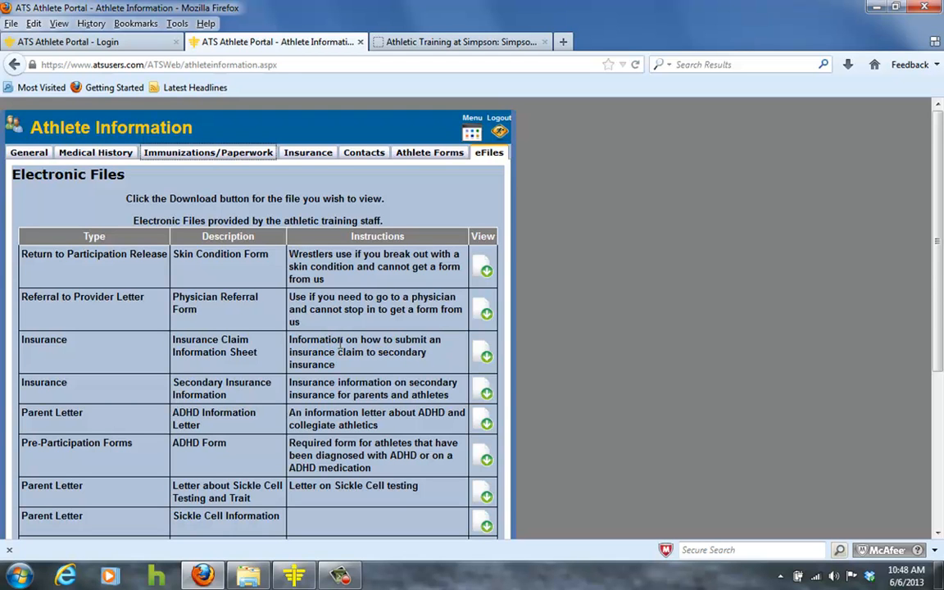
scroll(340, 345, down, 3)
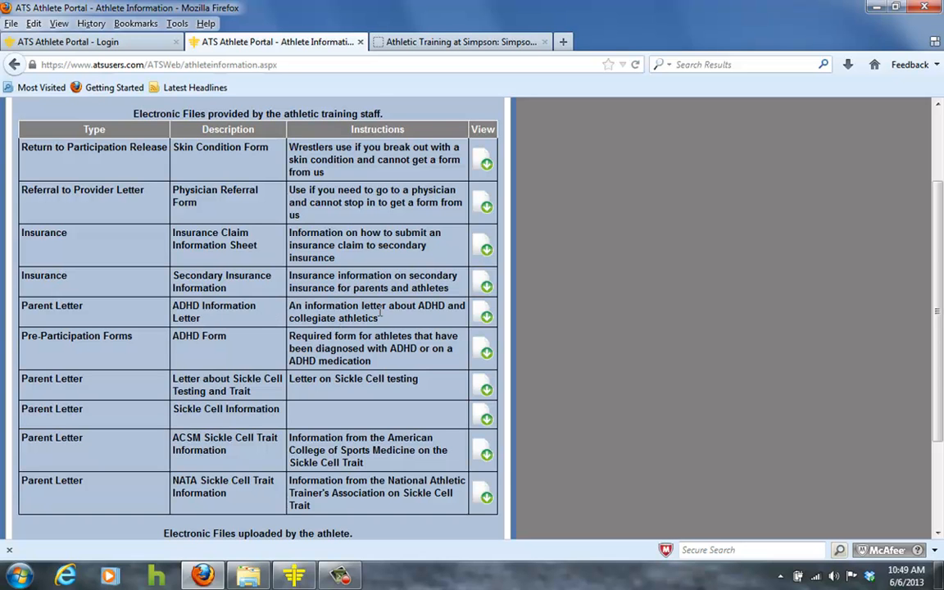
scroll(381, 314, down, 2)
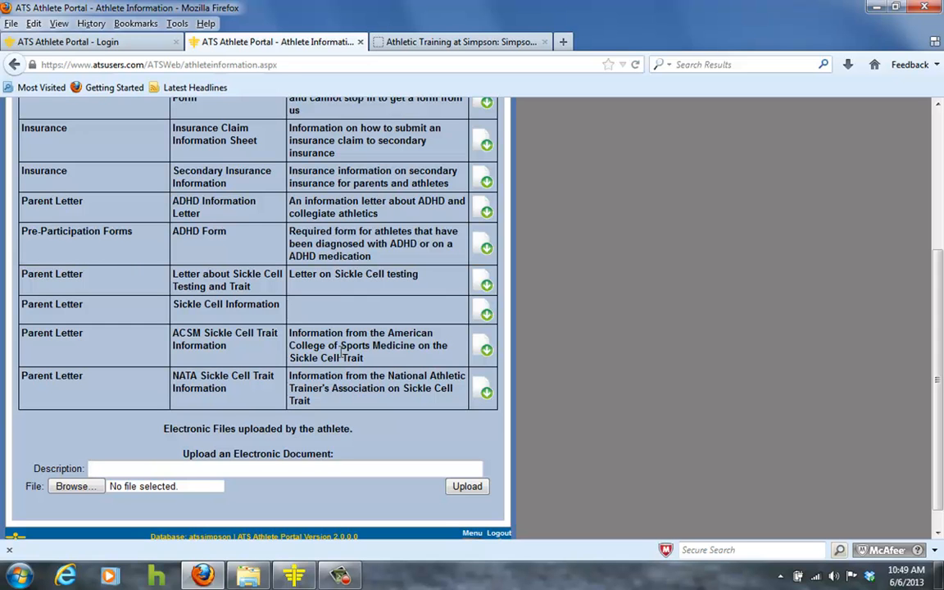
scroll(309, 299, up, 5)
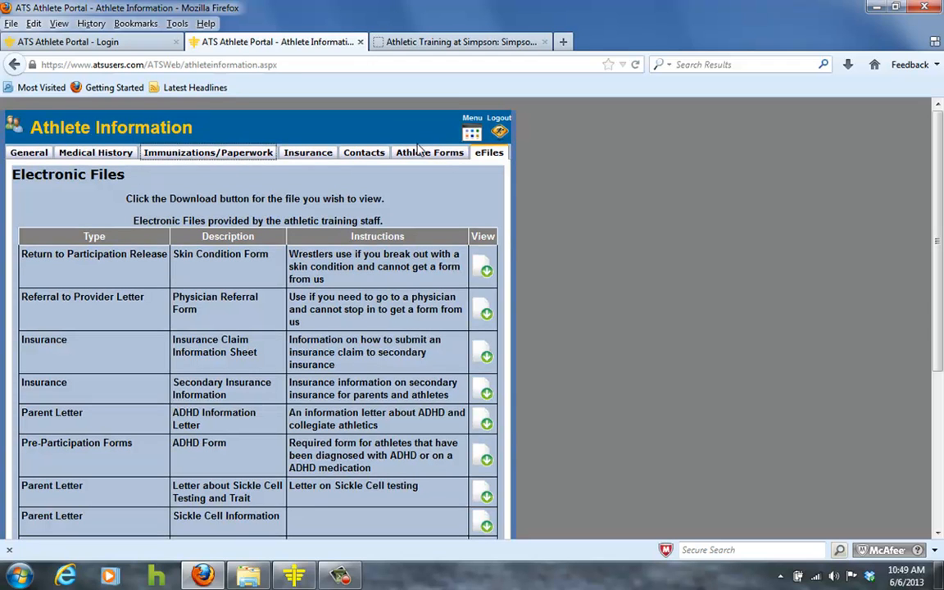
- Return to the main menu and open the Send Email page for contacting staff
click(472, 133)
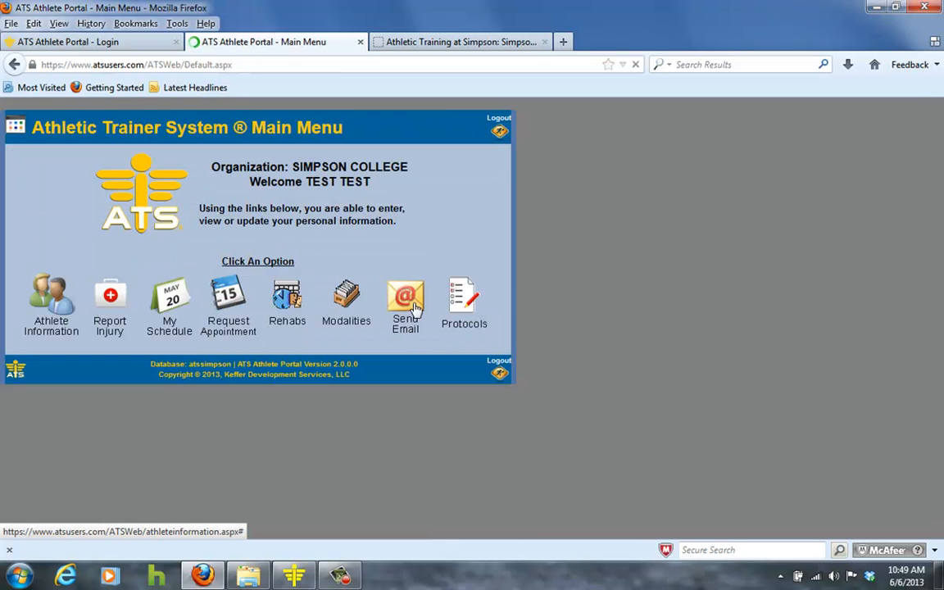
click(404, 303)
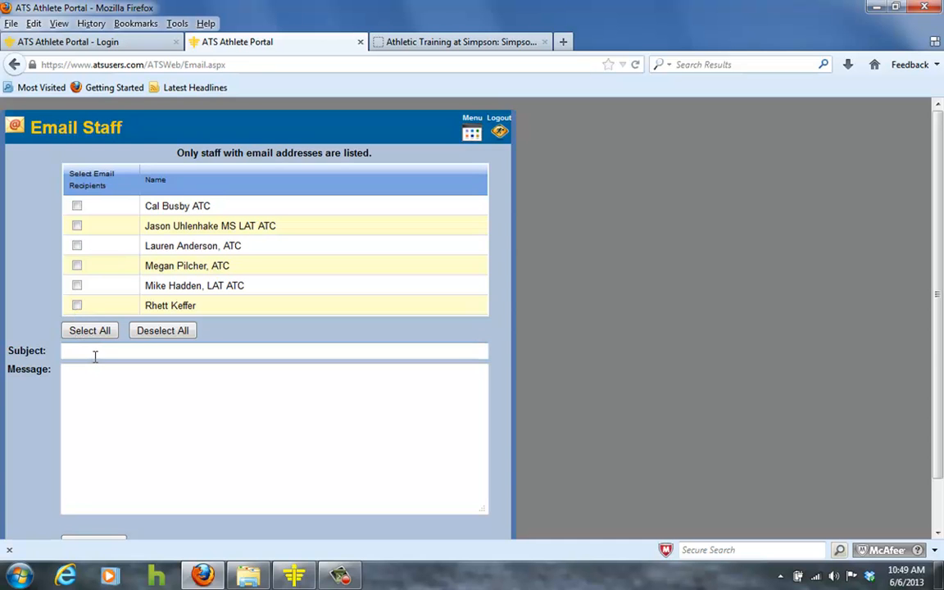
- Review the email subject and message fields, then return from the Email Staff page to the main menu
click(82, 394)
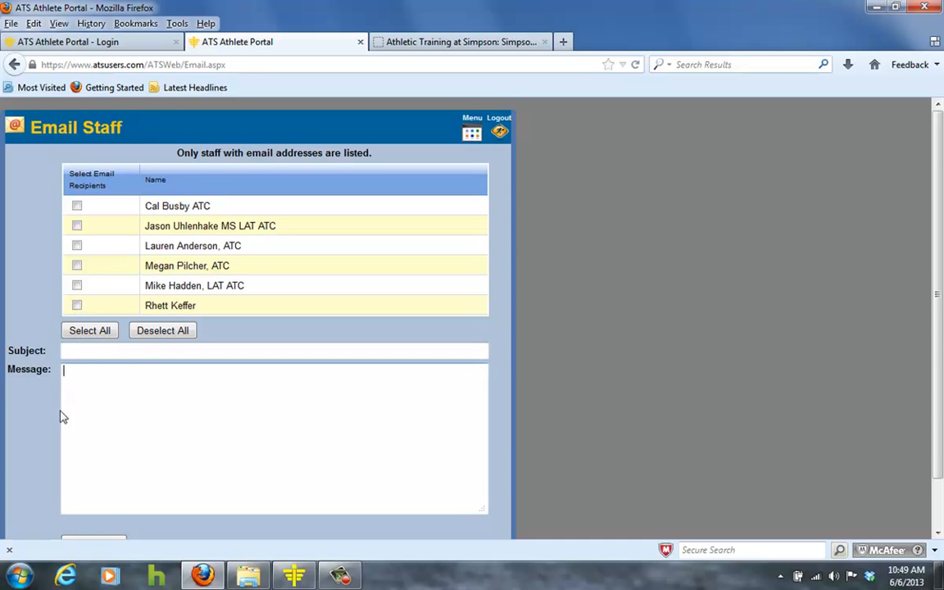
scroll(74, 430, down, 2)
scroll(346, 417, up, 2)
click(471, 135)
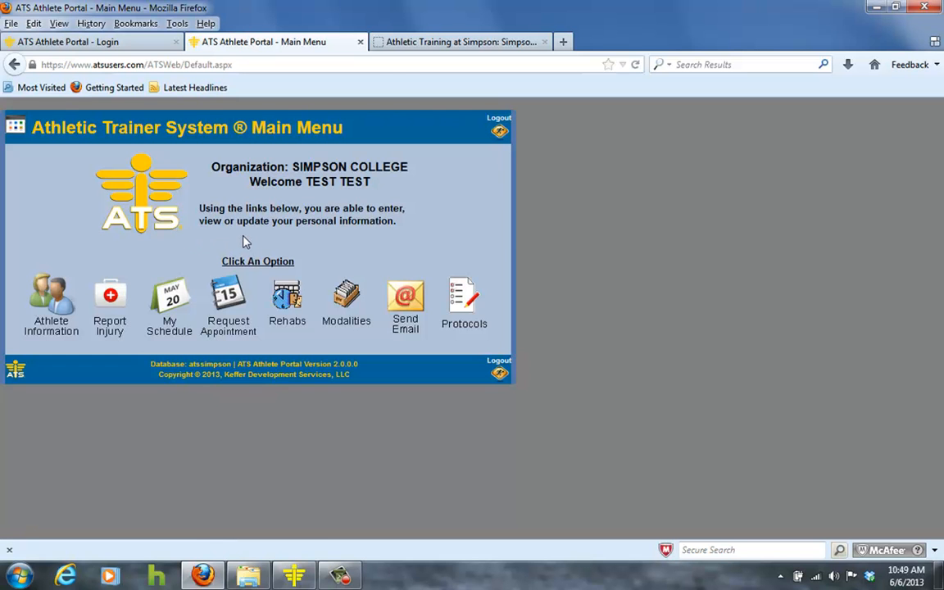
- Switch to the Simpson Athletic Training website tab, browse its staff contact list, and go back to the portal tab
click(426, 49)
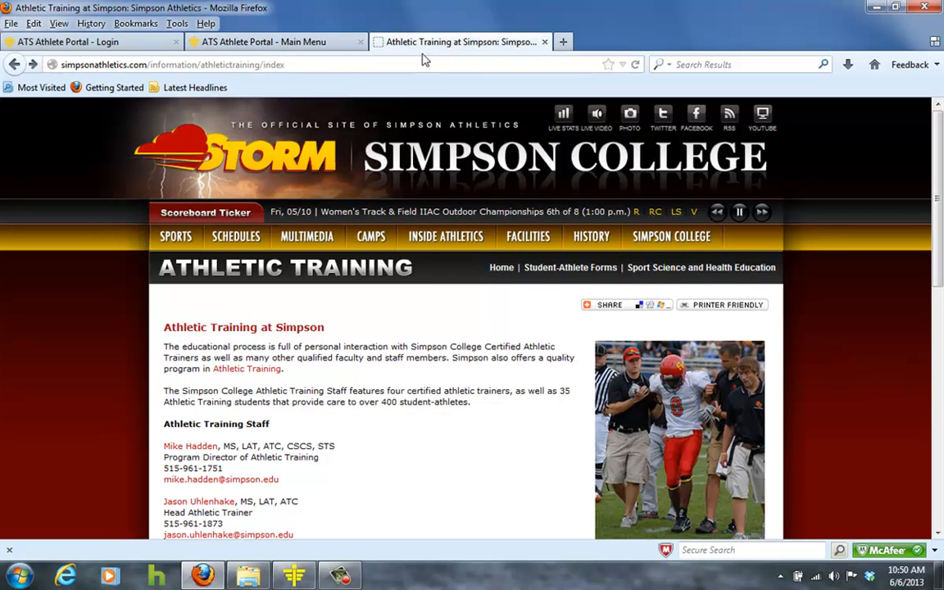
scroll(370, 457, down, 6)
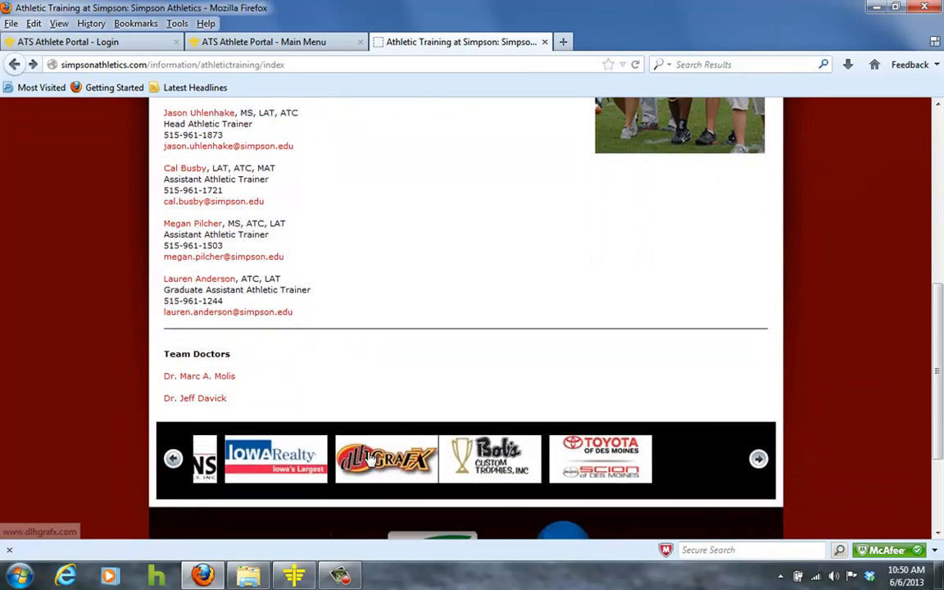
scroll(370, 457, up, 8)
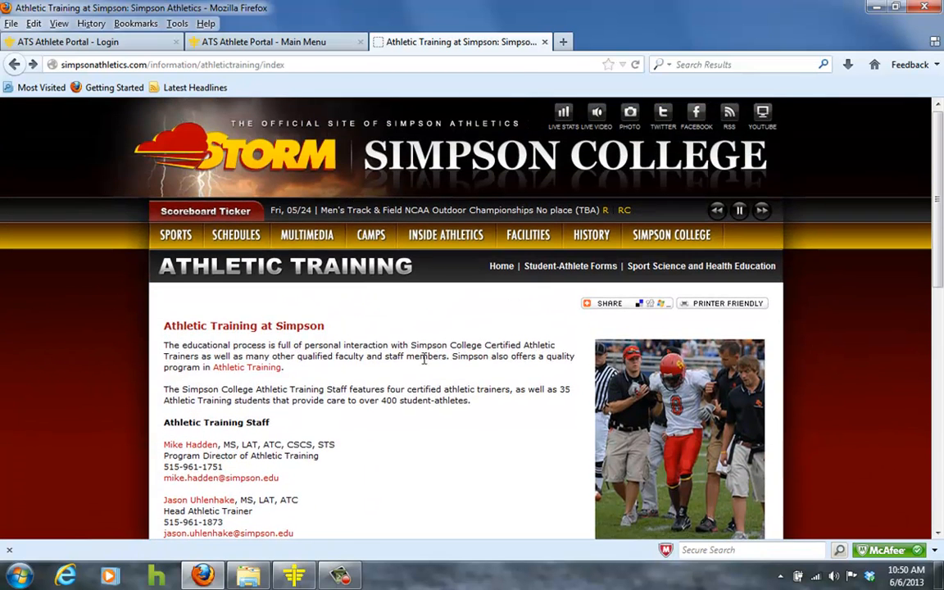
click(252, 41)
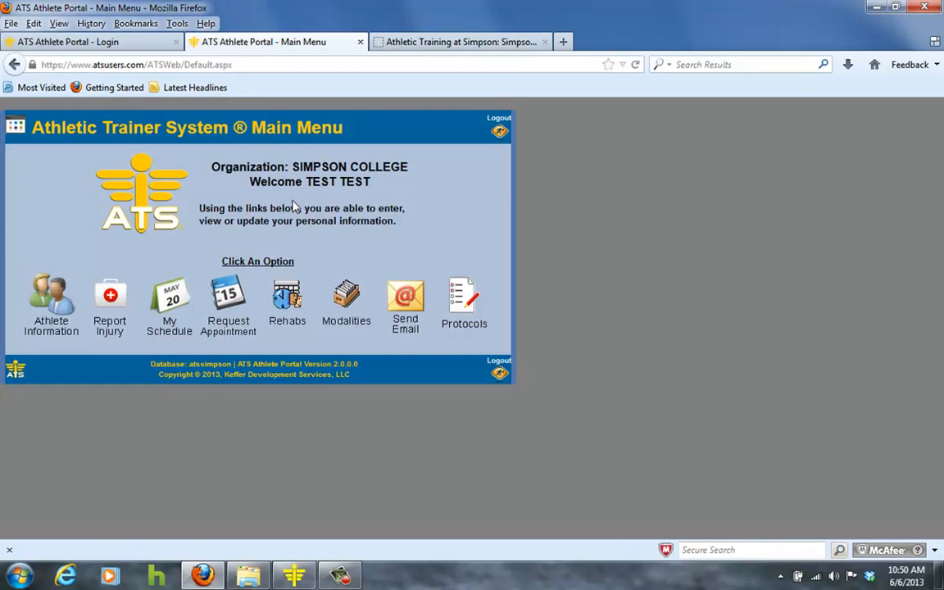